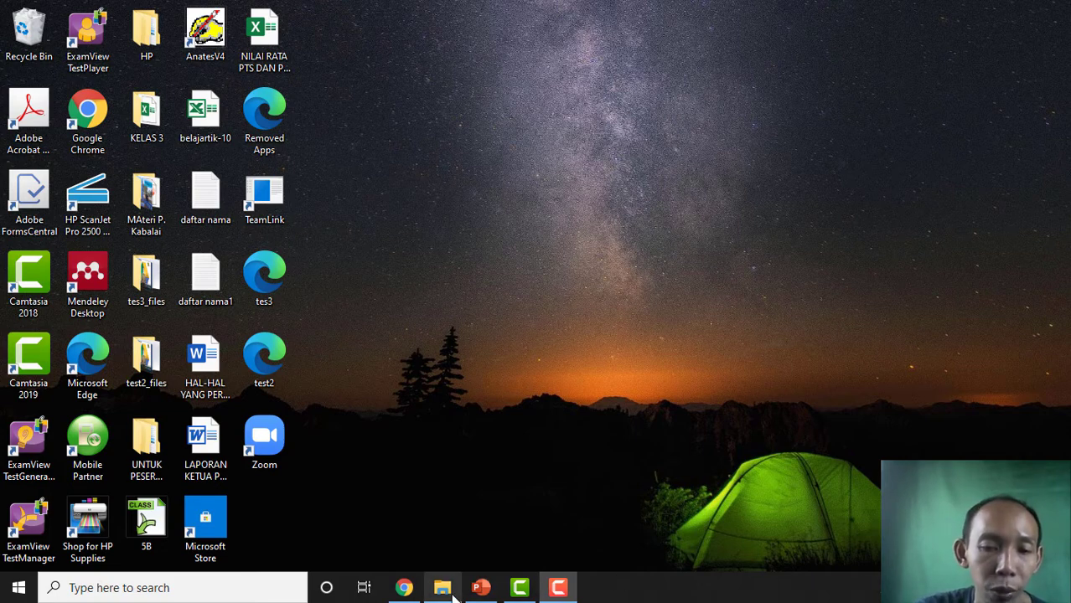
- Open the 'soal google drive - edit' document from the OKTOBER folder in File Explorer
click(451, 590)
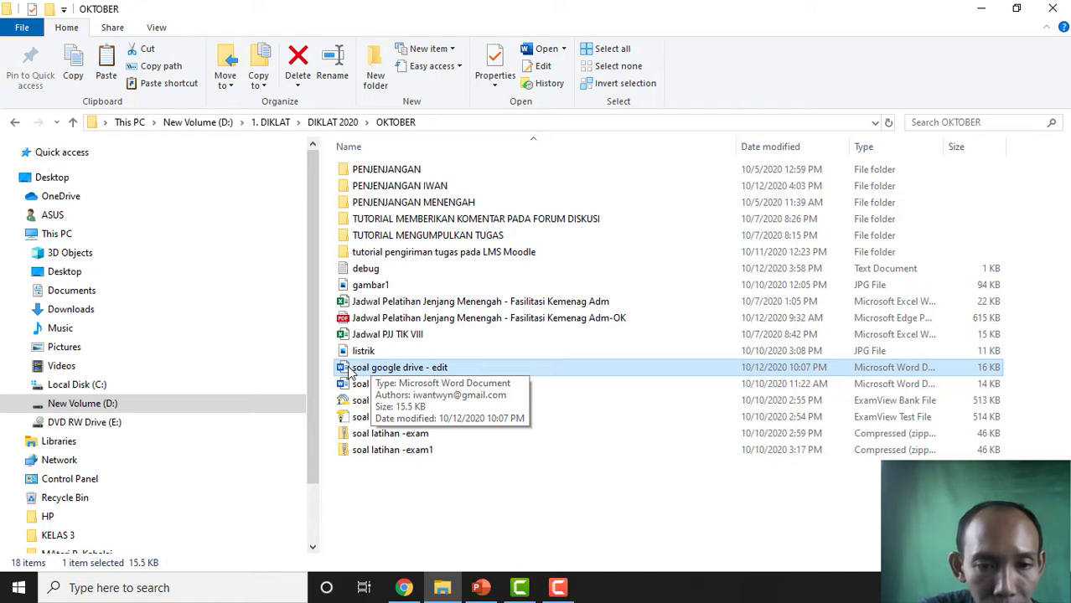
double_click(449, 367)
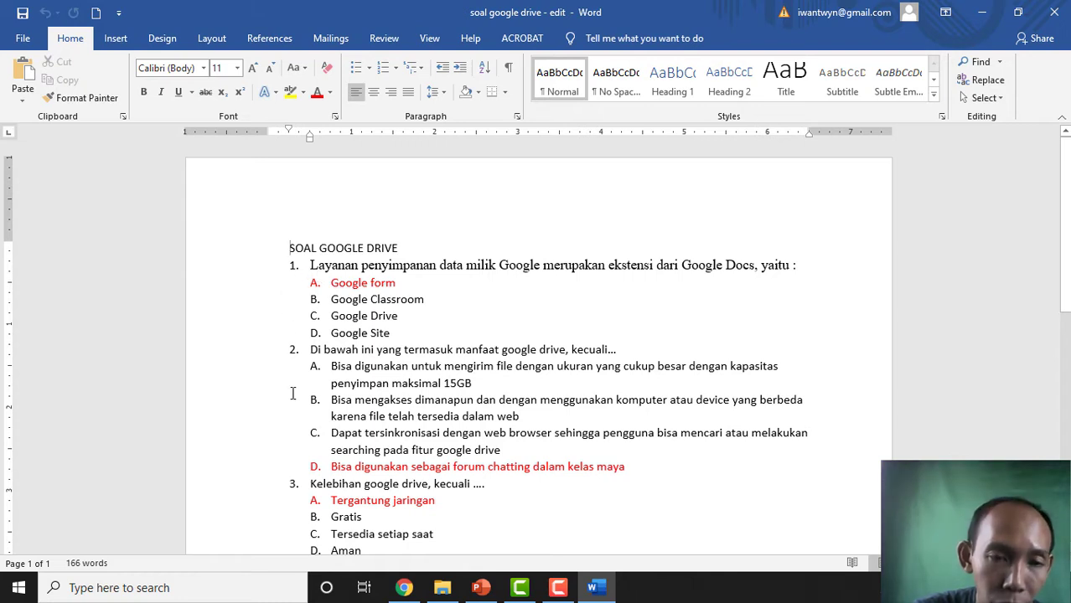
- Inspect the question numbering and the existing lettering of question 1's answers
click(315, 287)
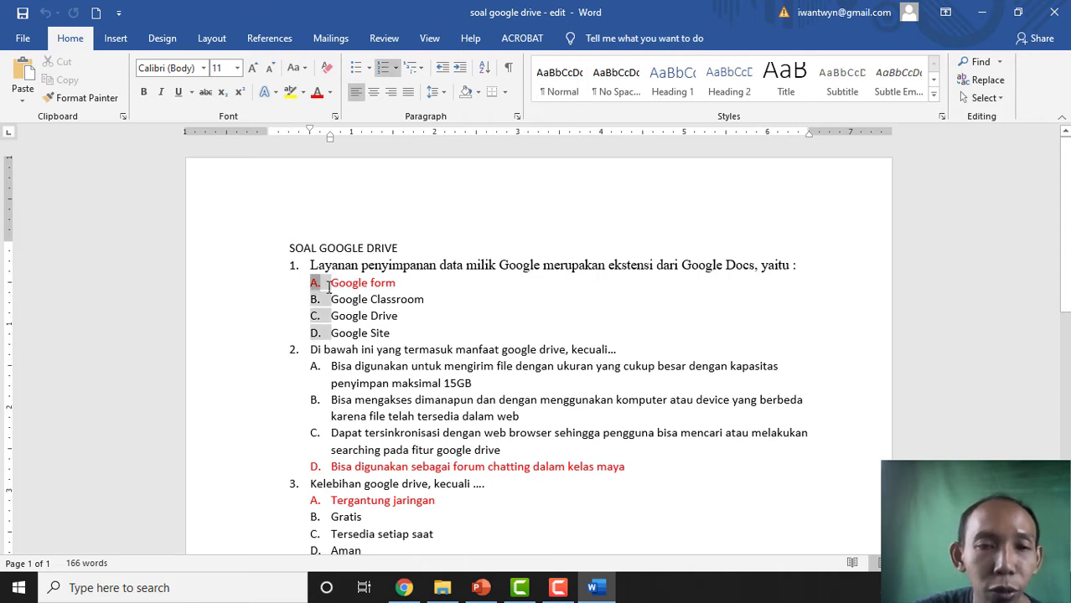
click(293, 265)
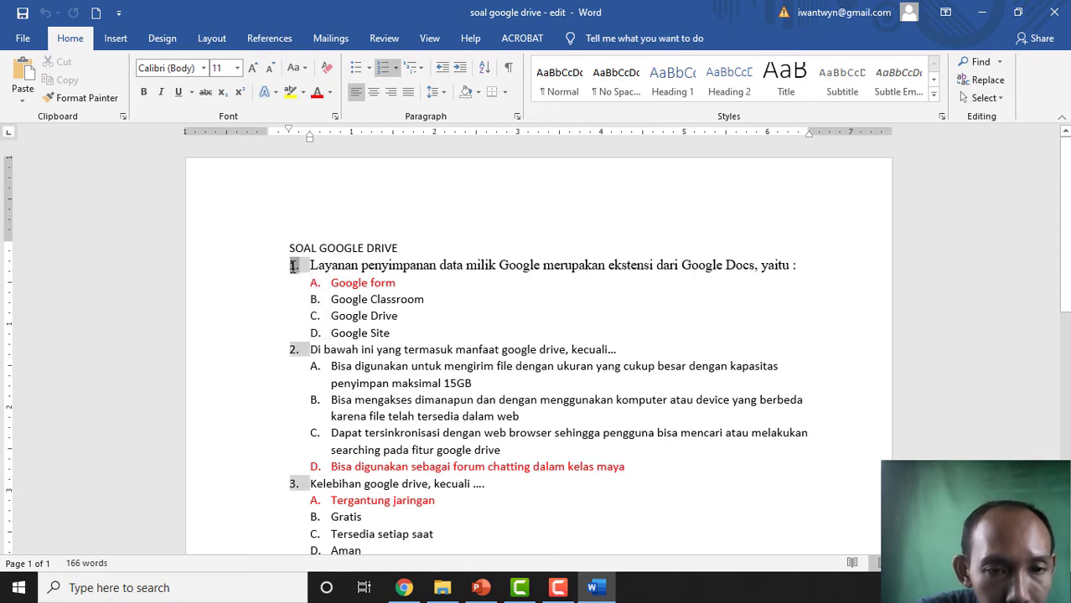
scroll(295, 272, down, 1)
scroll(296, 273, down, 5)
scroll(295, 272, up, 5)
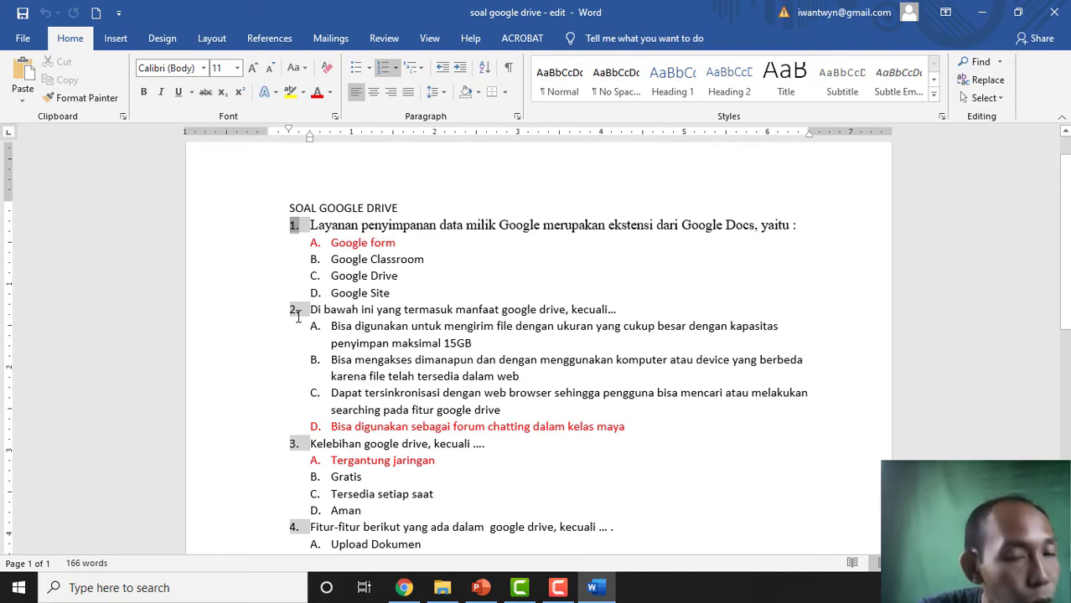
click(329, 259)
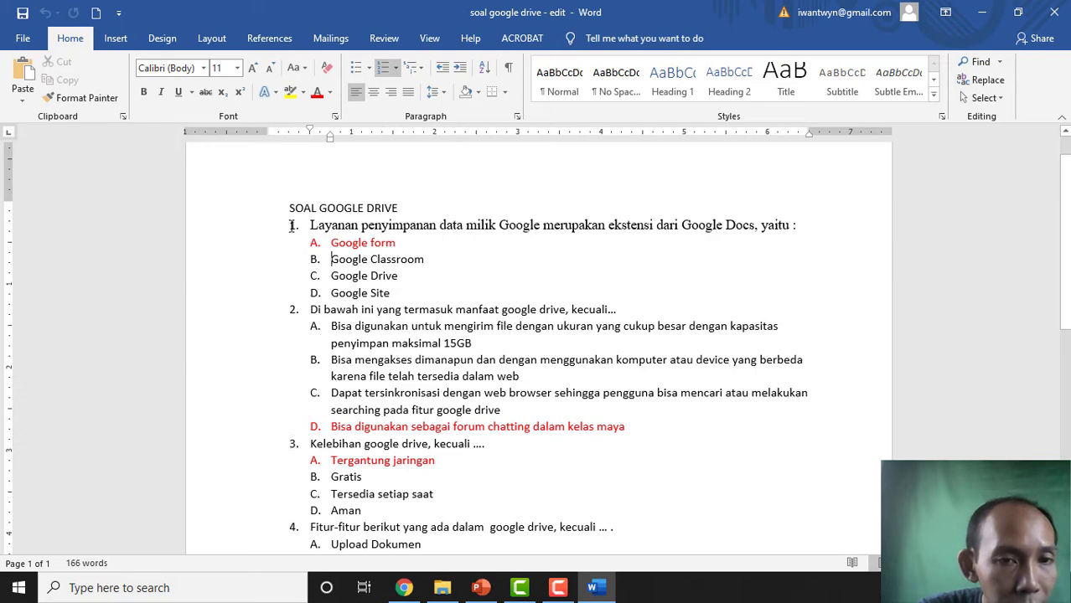
click(292, 224)
click(294, 227)
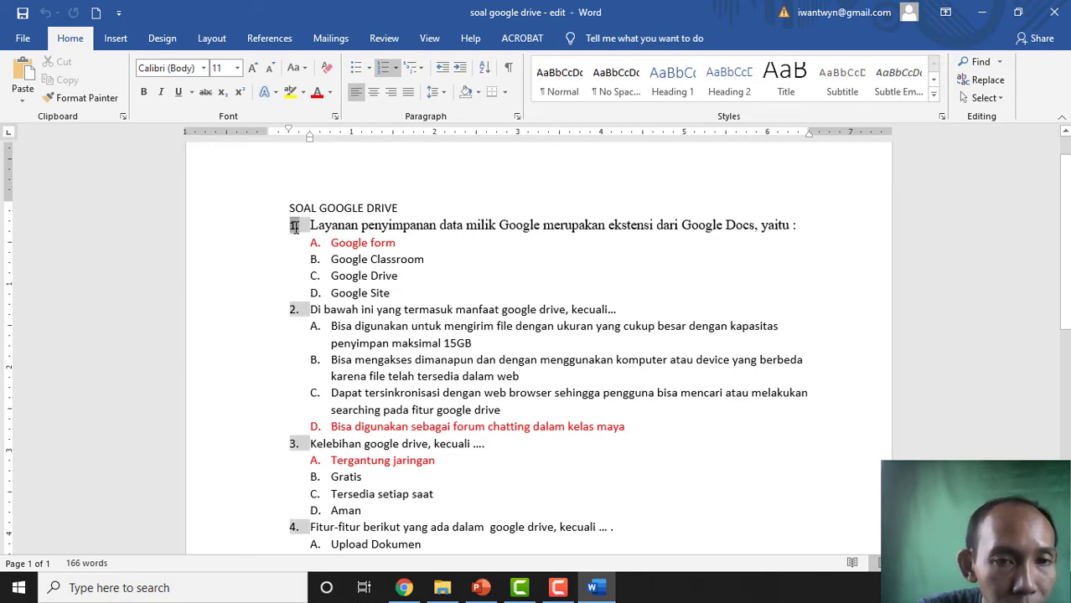
scroll(294, 226, down, 5)
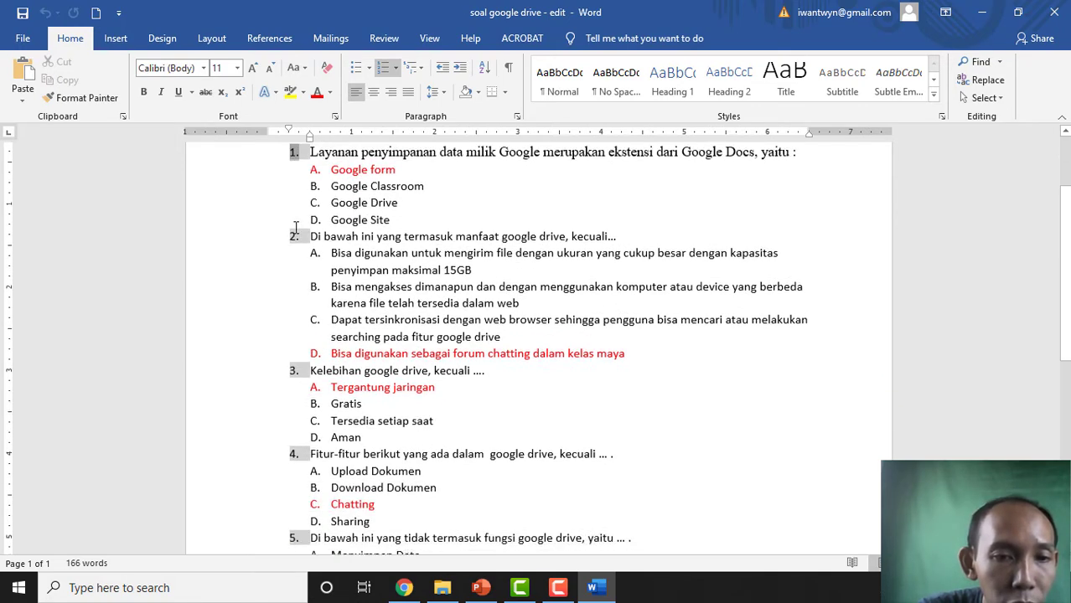
scroll(294, 227, up, 4)
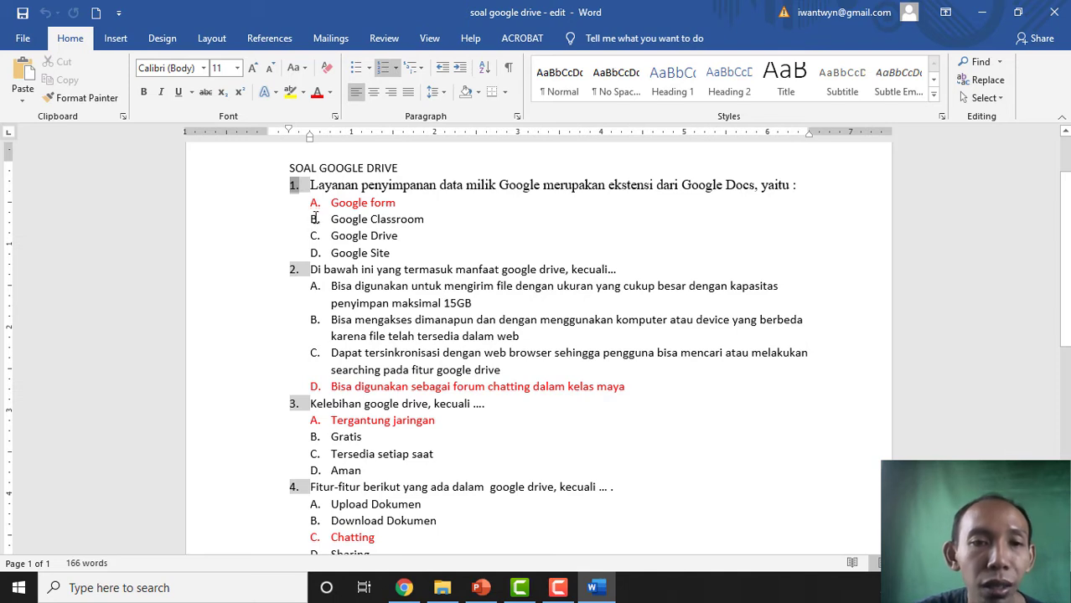
click(315, 212)
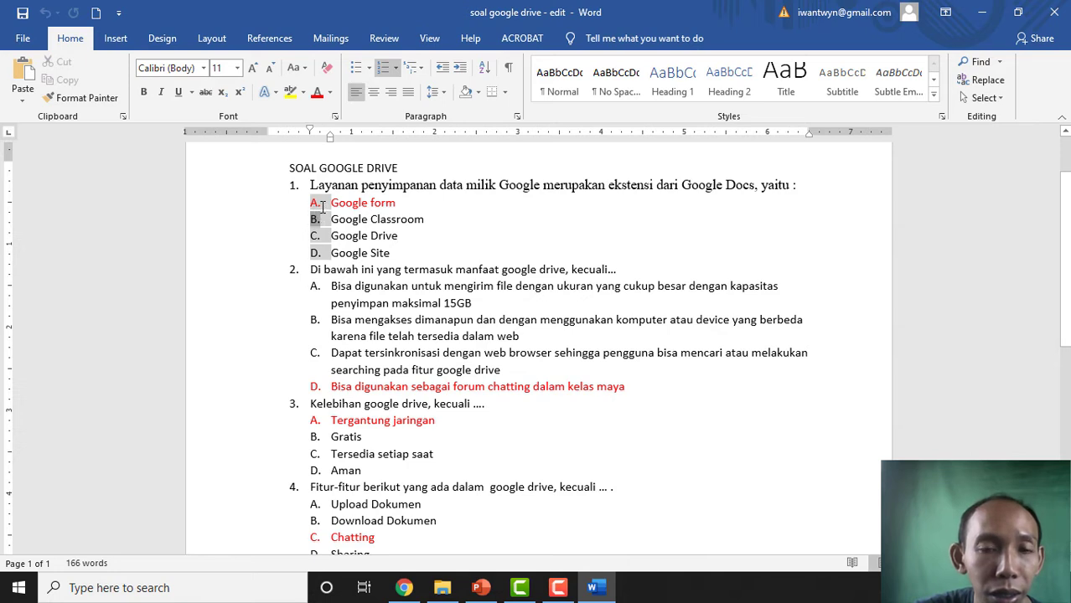
click(322, 203)
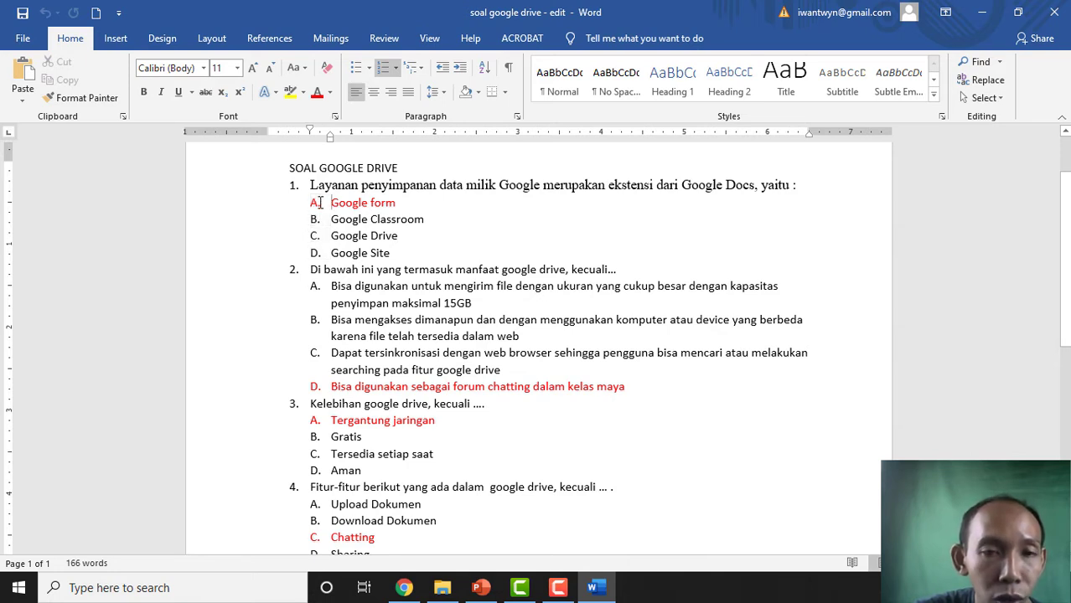
click(314, 204)
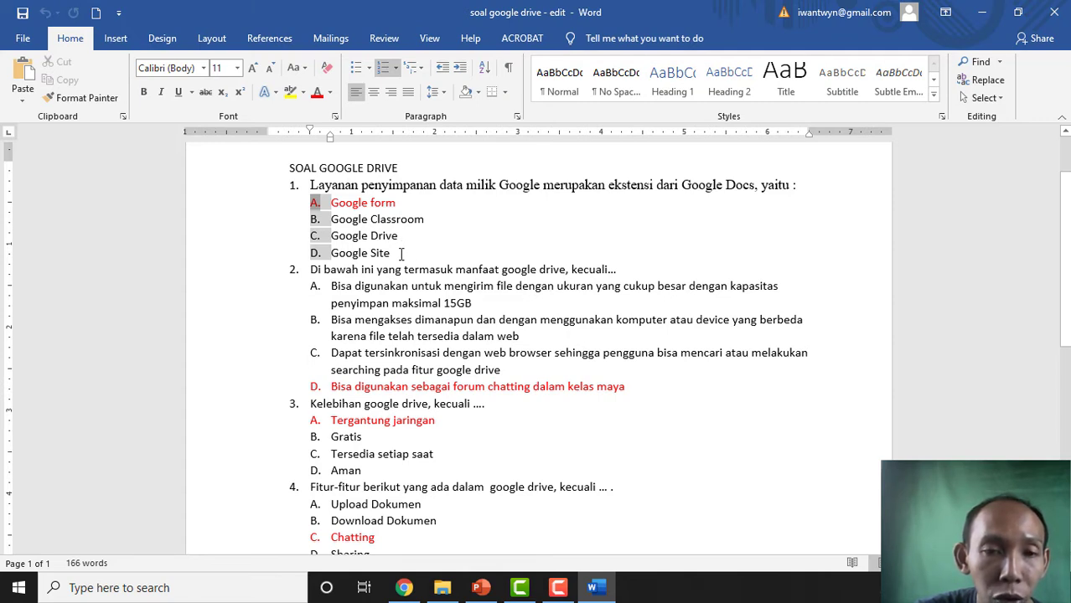
- Apply A., B., C., D. list lettering to question 1's four answer lines
drag(402, 253, 333, 210)
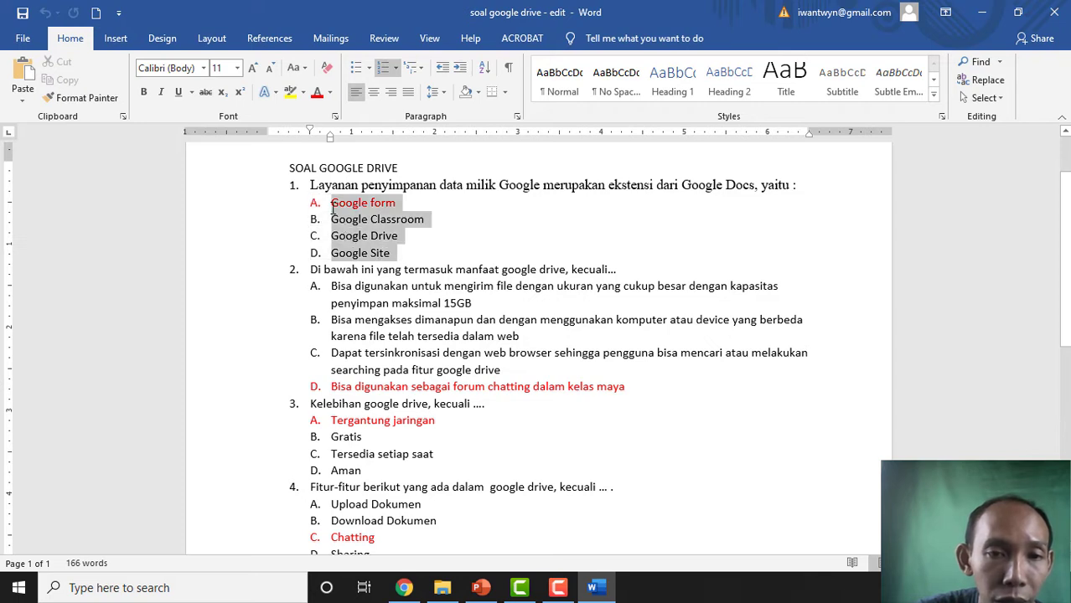
click(395, 67)
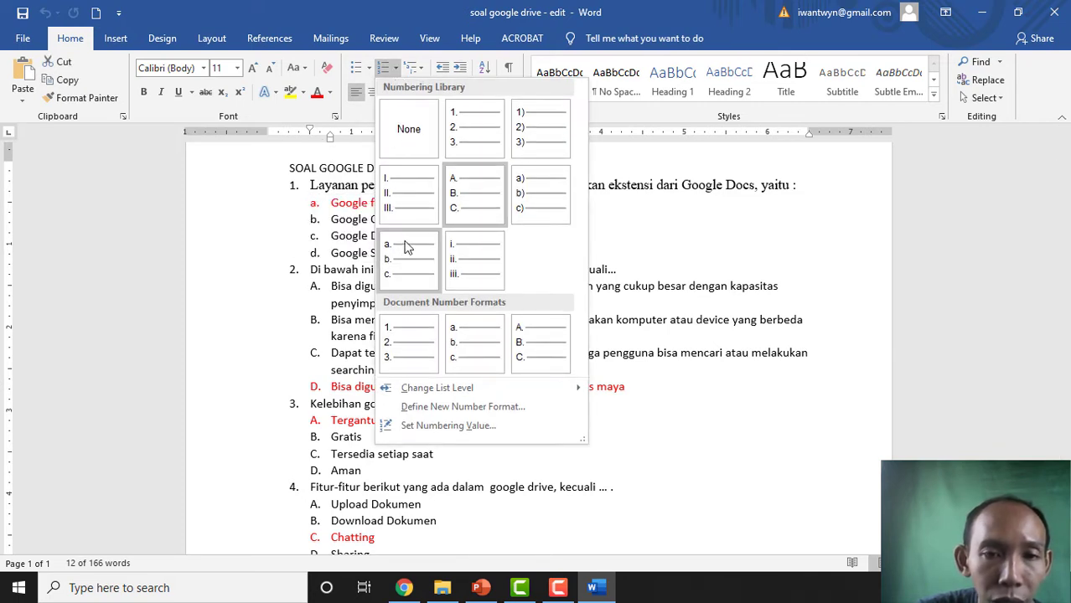
click(470, 203)
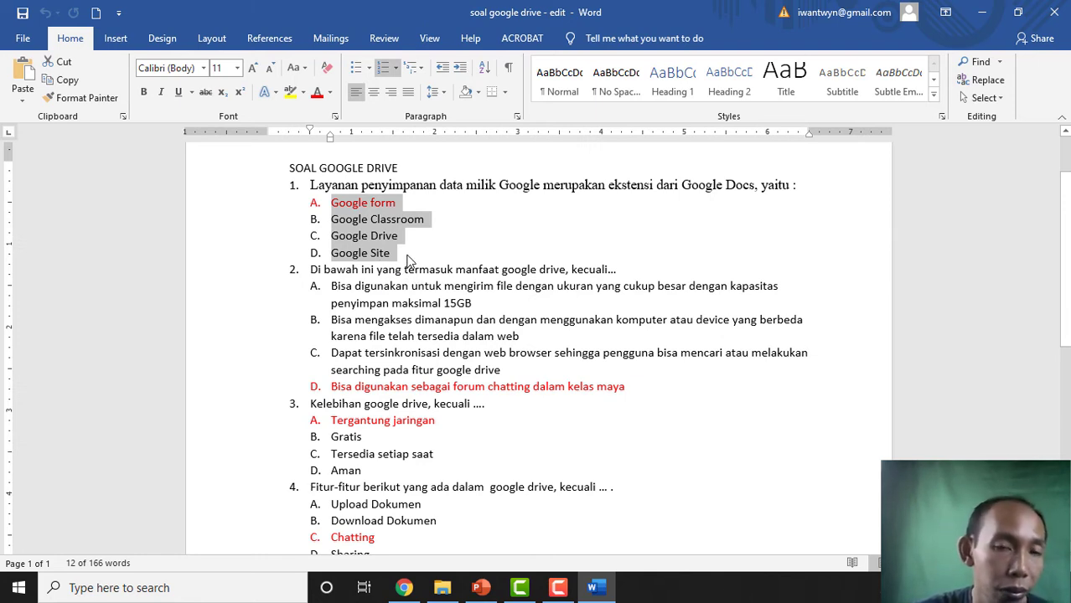
key(Right)
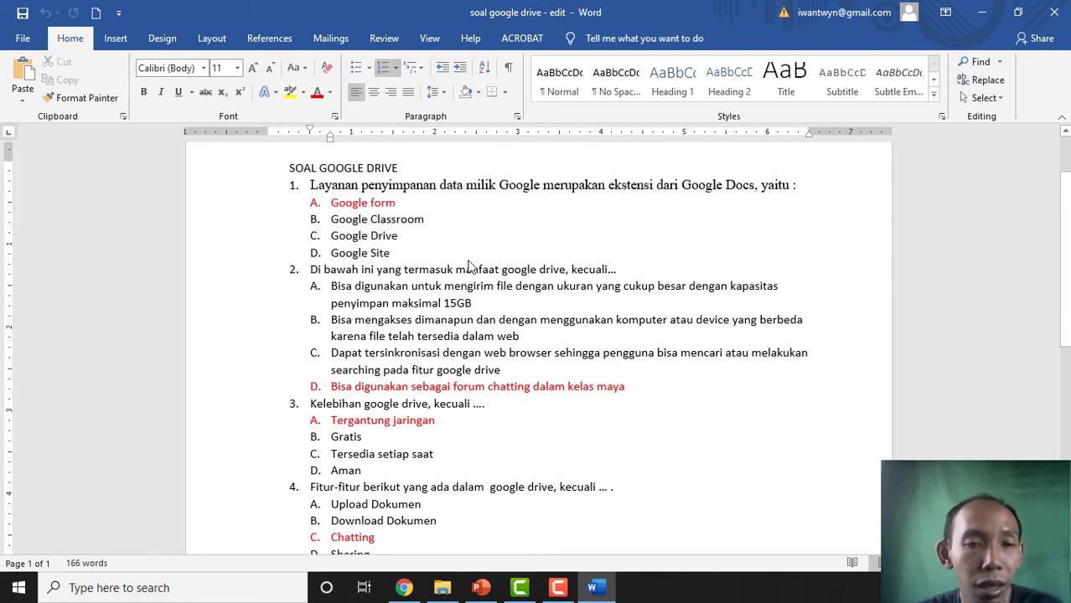
scroll(469, 267, down, 1)
scroll(470, 265, up, 1)
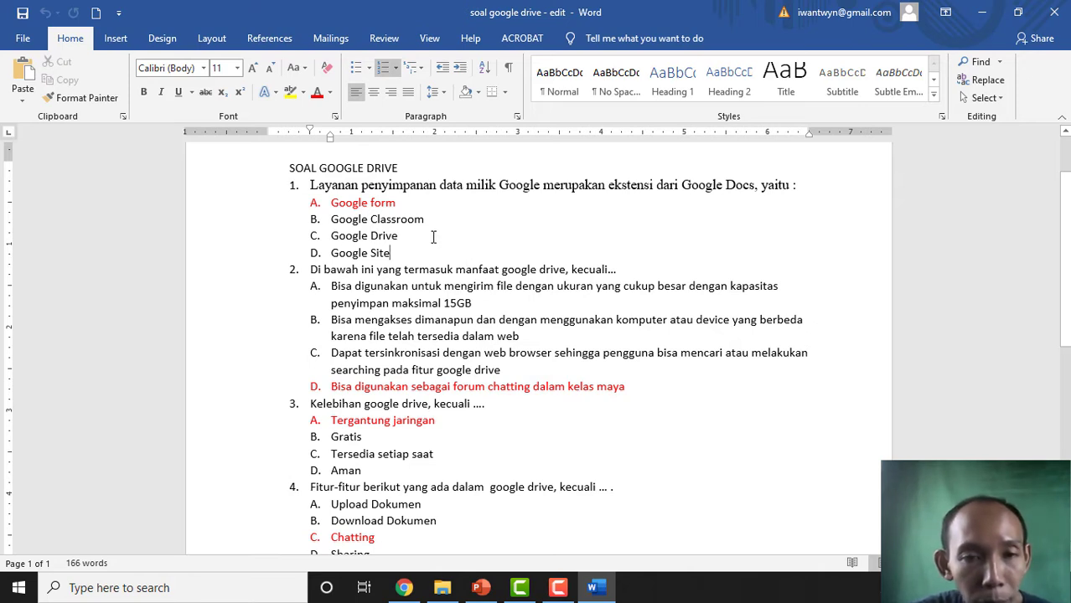
- Insert a new 'multiple Choice' line directly under the SOAL GOOGLE DRIVE title
click(410, 167)
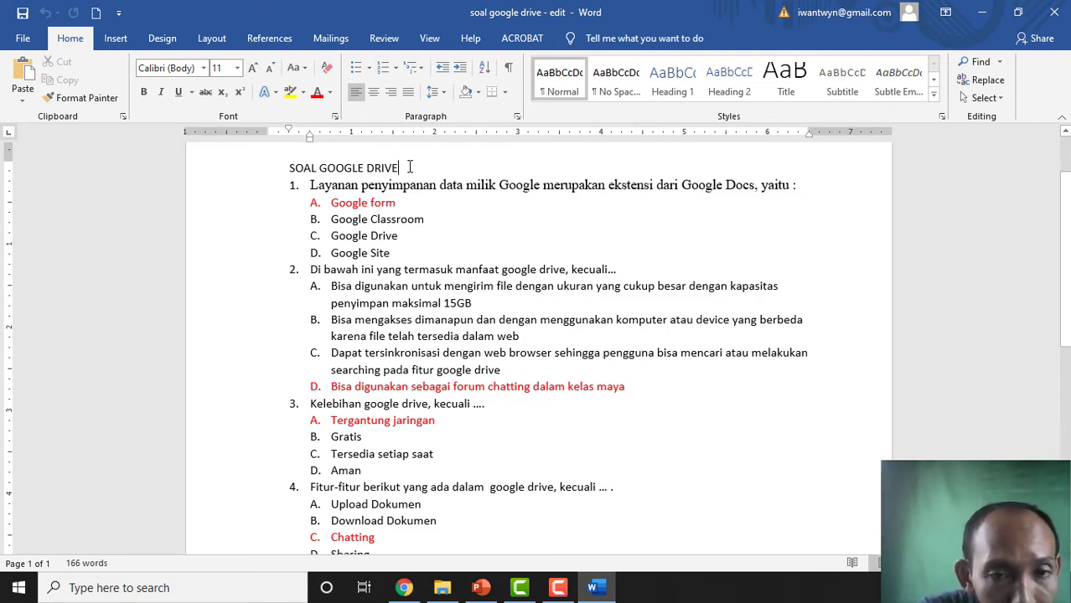
key(Return)
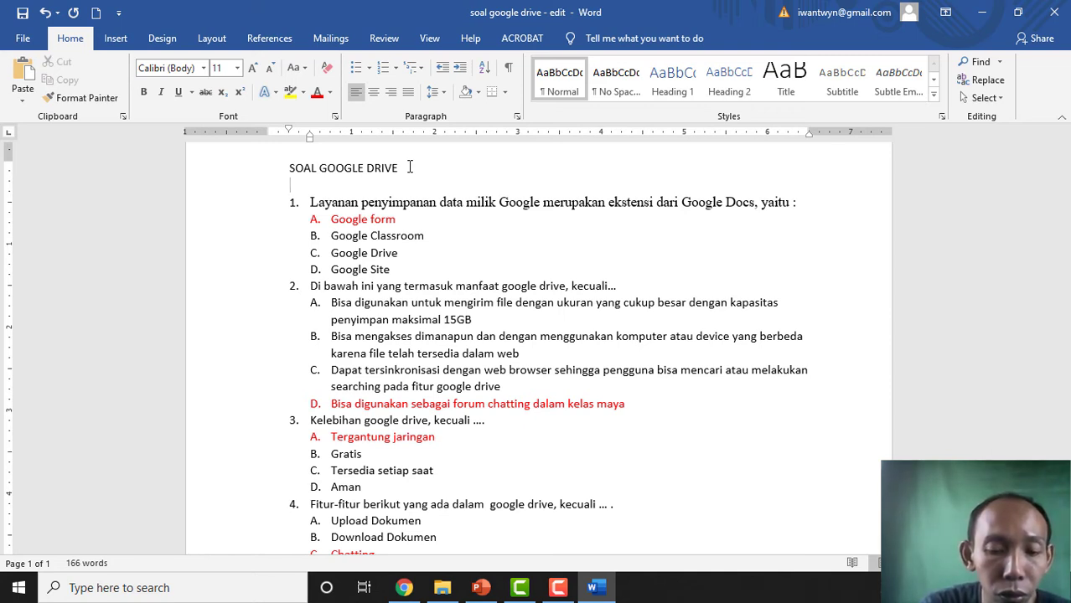
text(multi)
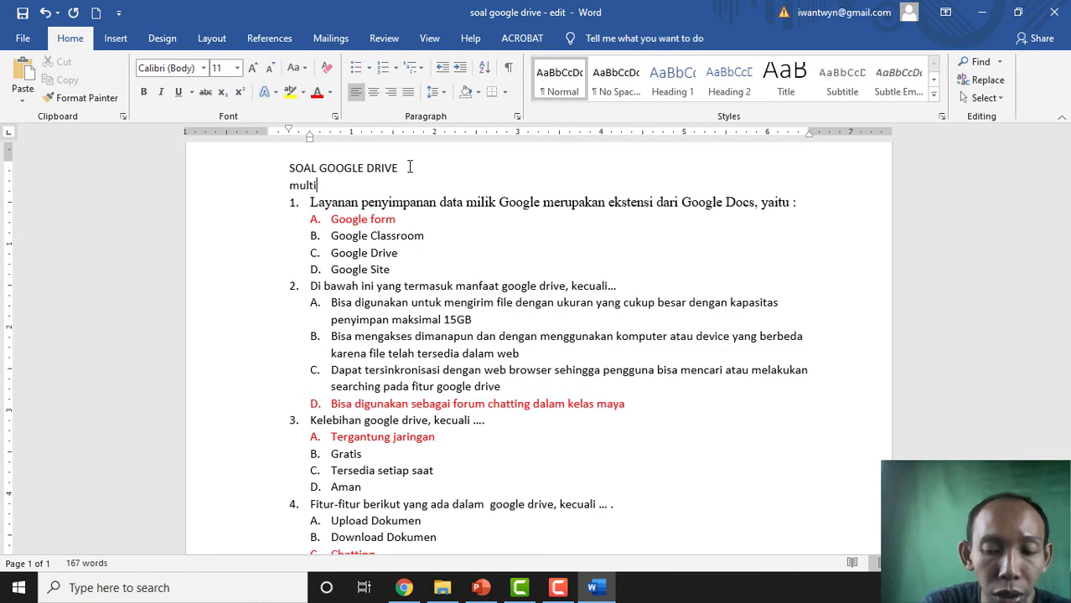
text(ple)
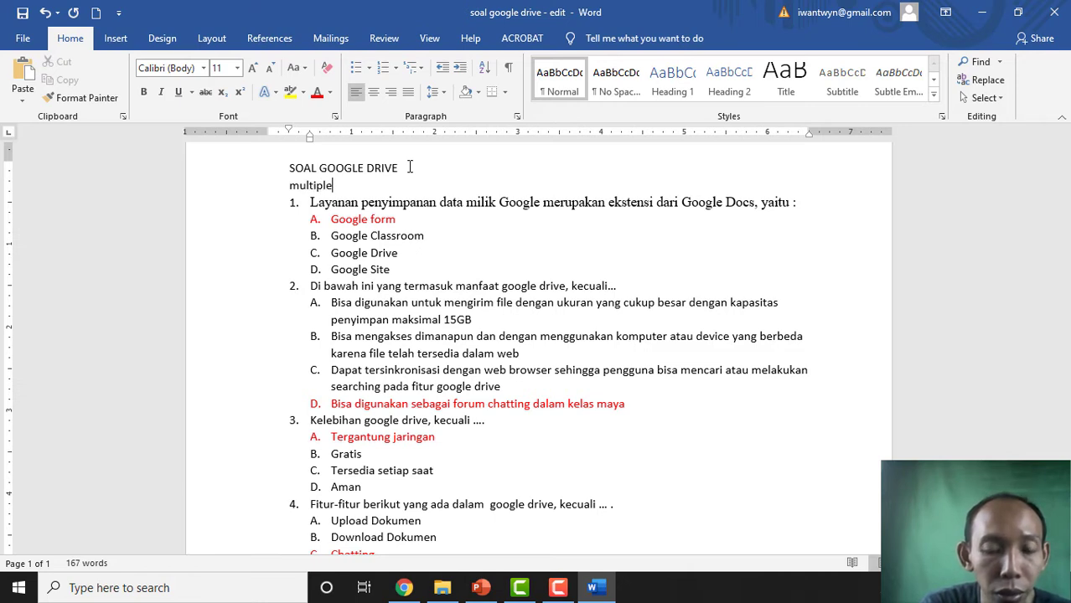
text( Ch)
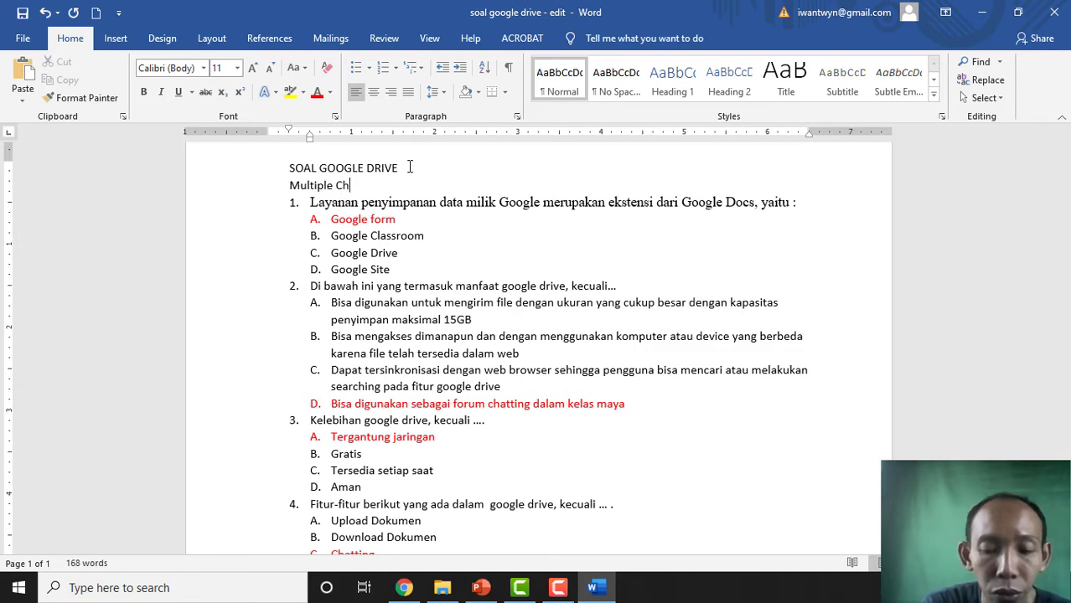
text(oice)
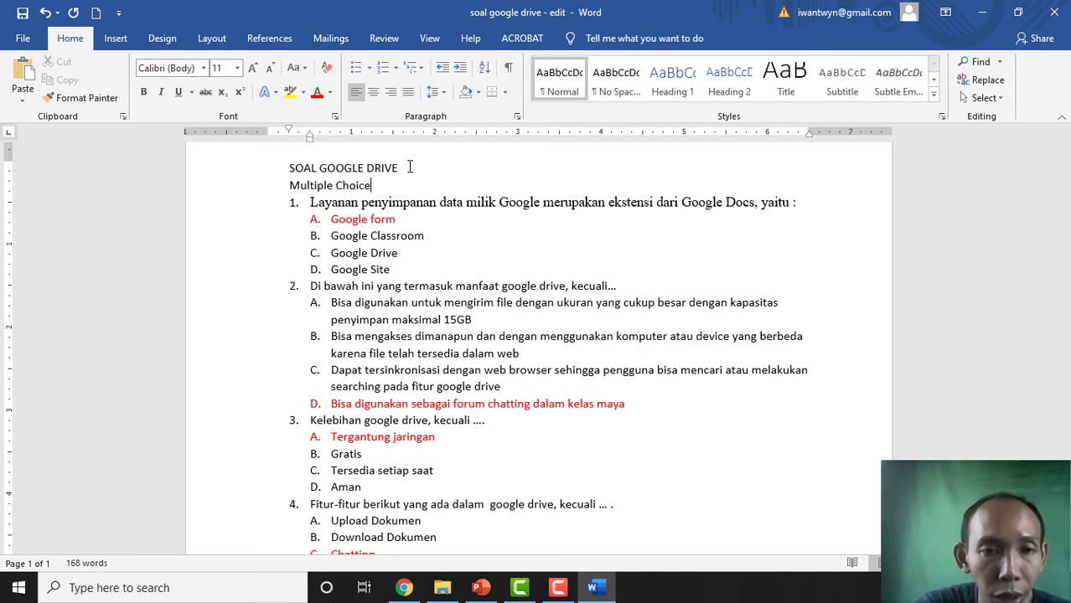
click(415, 268)
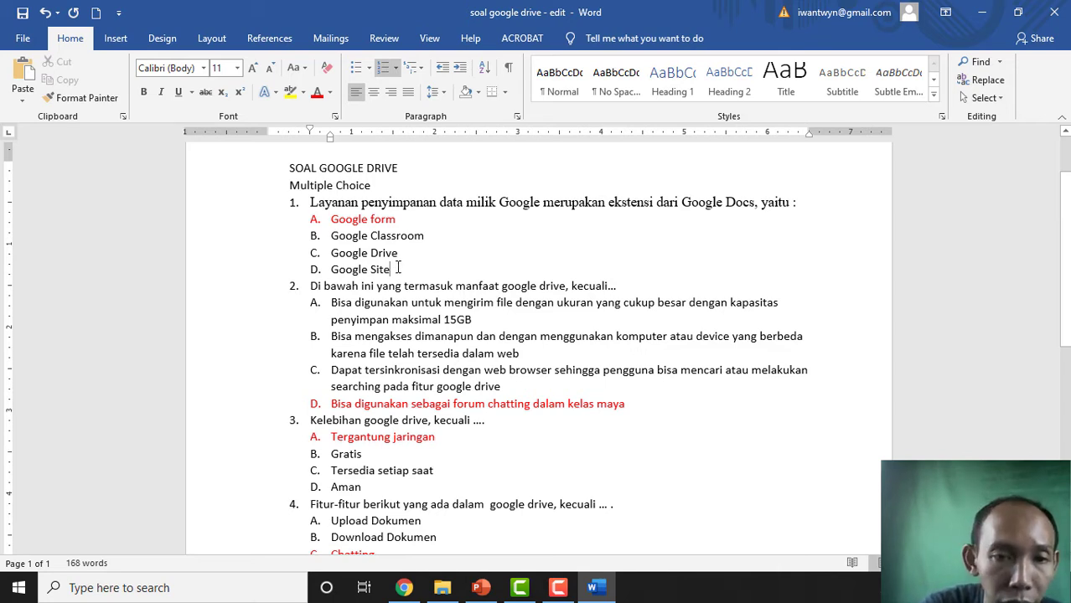
- Add unlettered answer lines 'ANS: A' under question 1 and 'ANS: D' under question 2
key(Return)
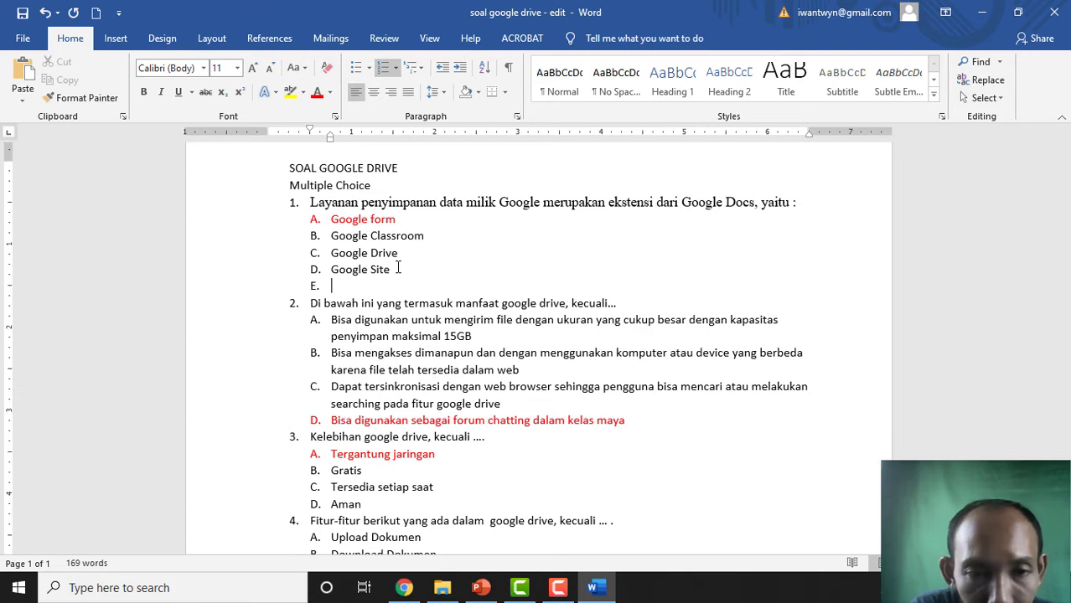
key(BackSpace)
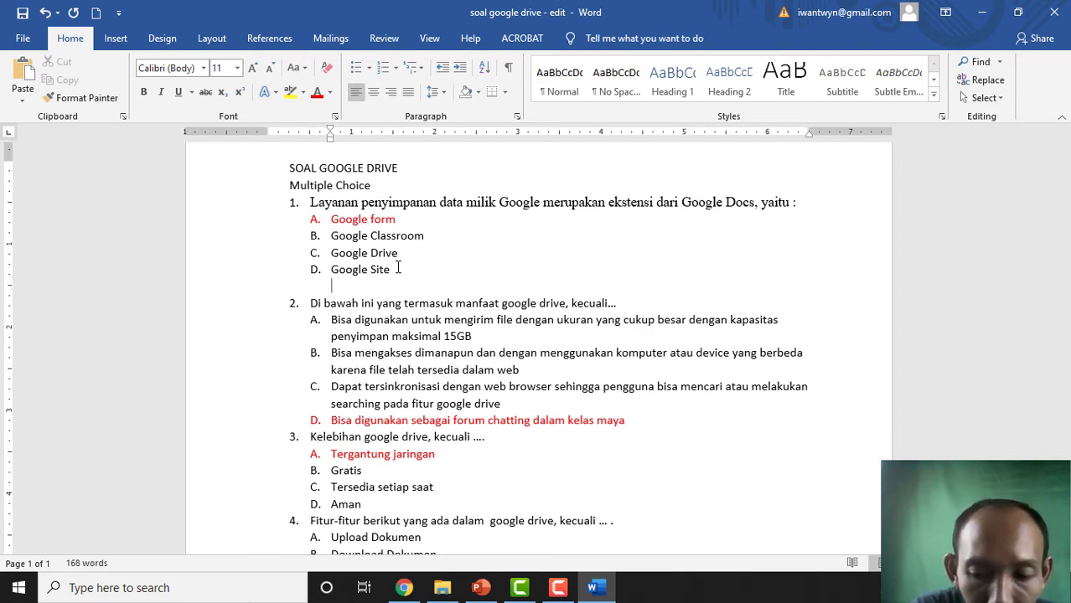
key(BackSpace)
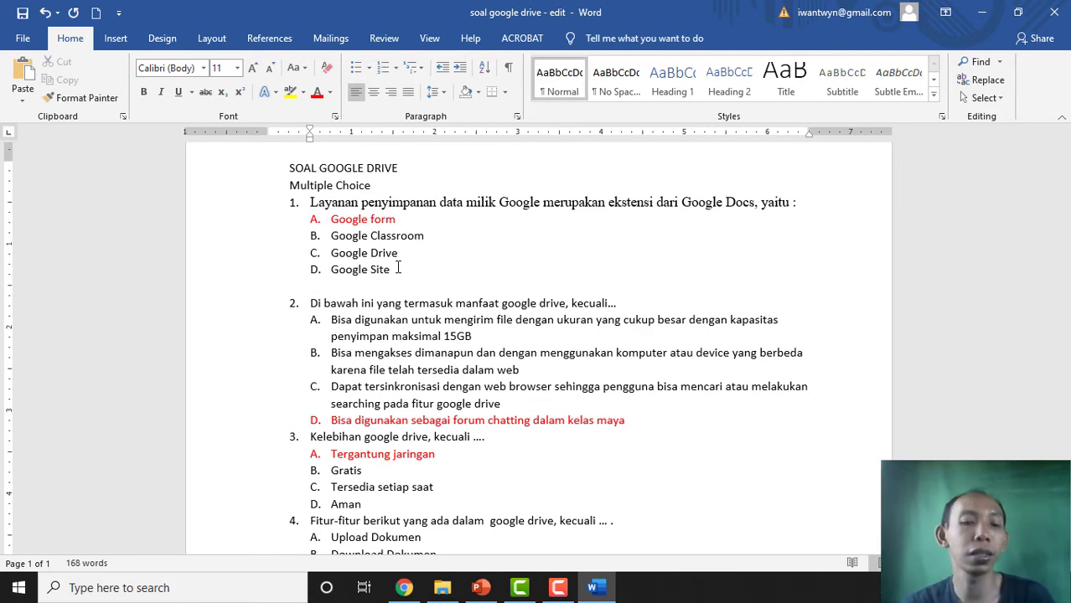
text(ANS)
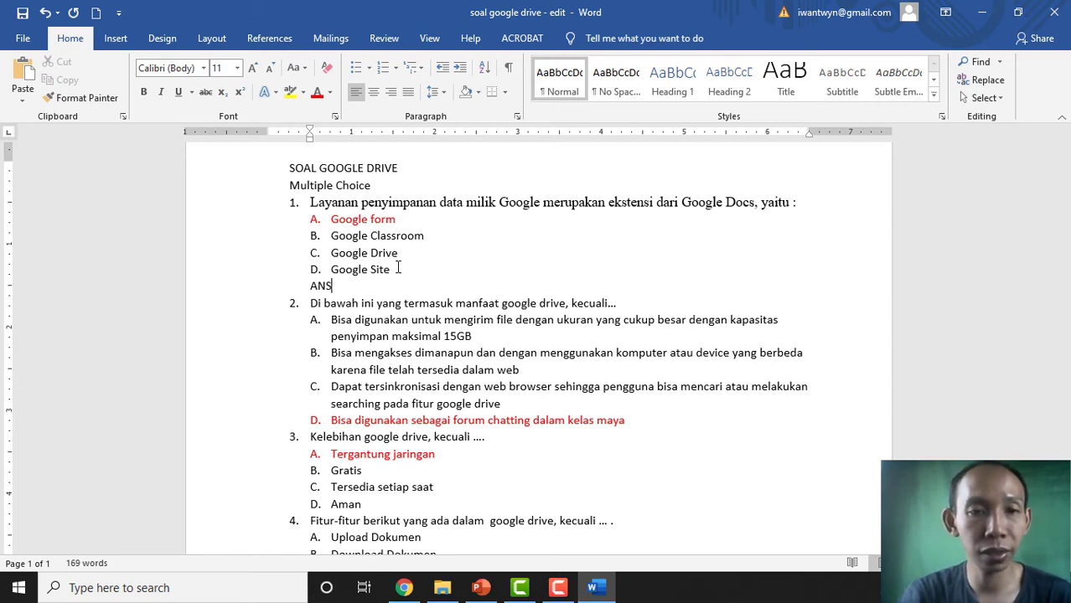
text(: )
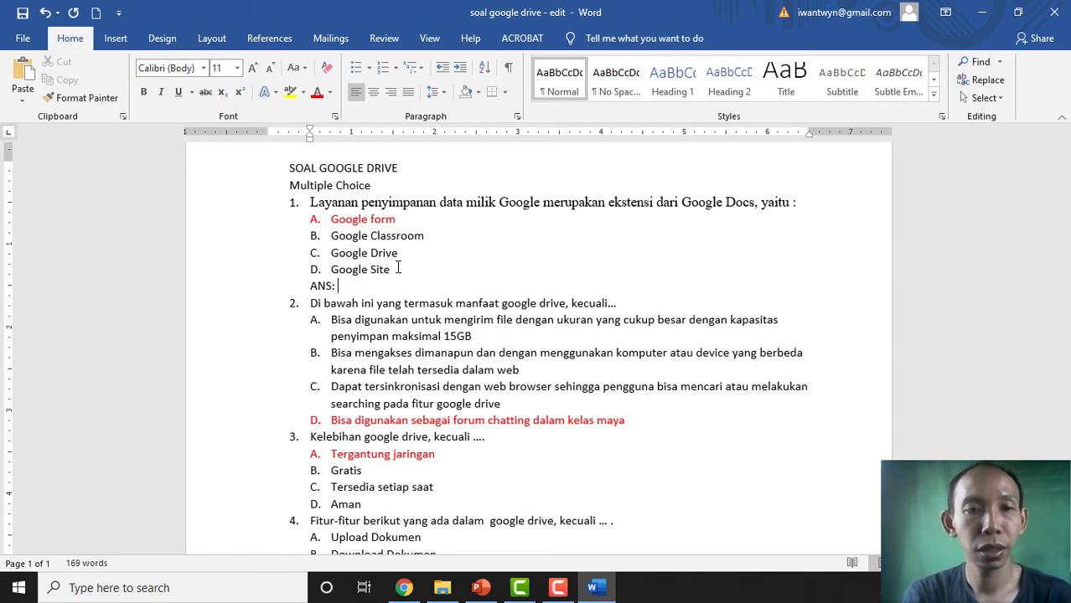
text(A)
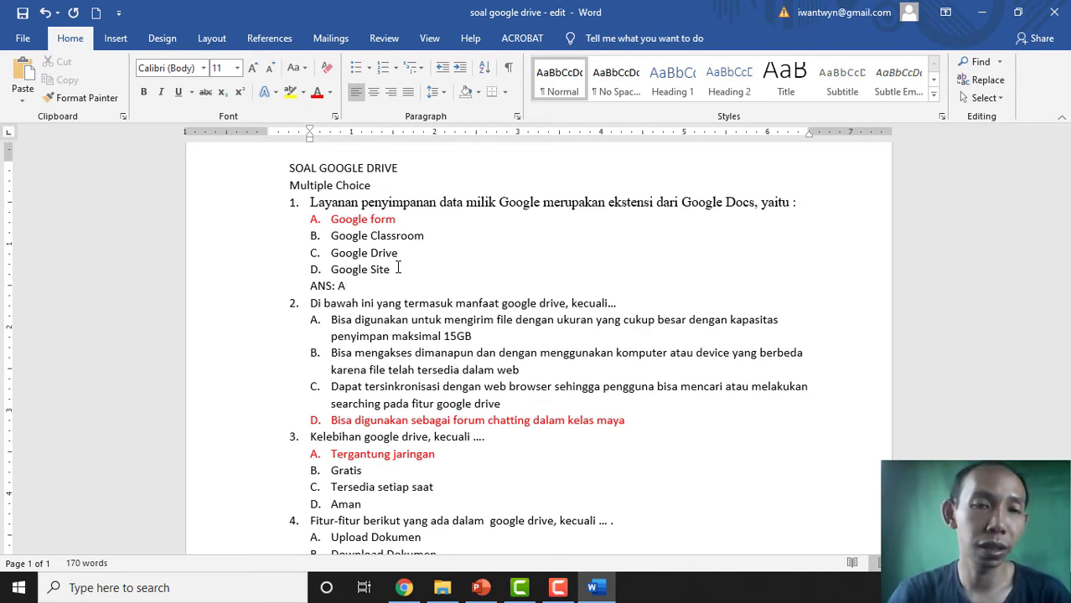
scroll(352, 302, down, 2)
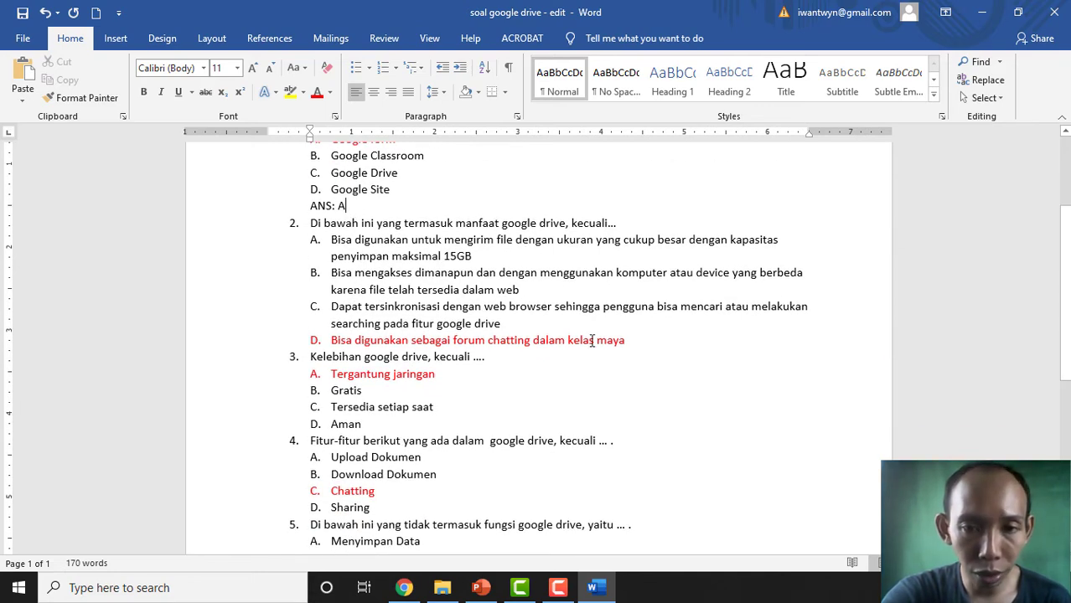
click(636, 340)
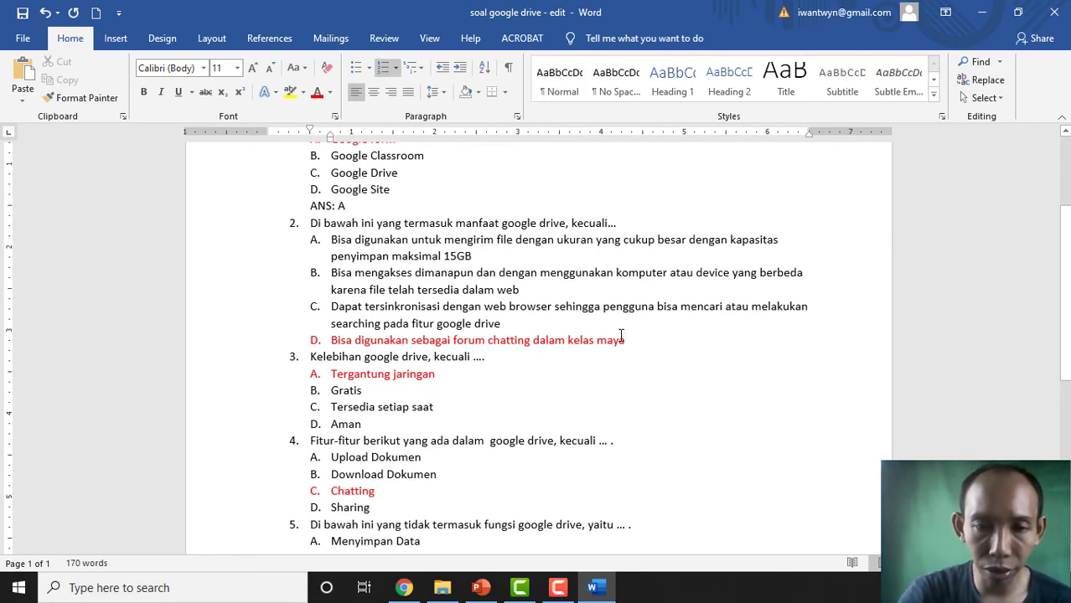
key(Return)
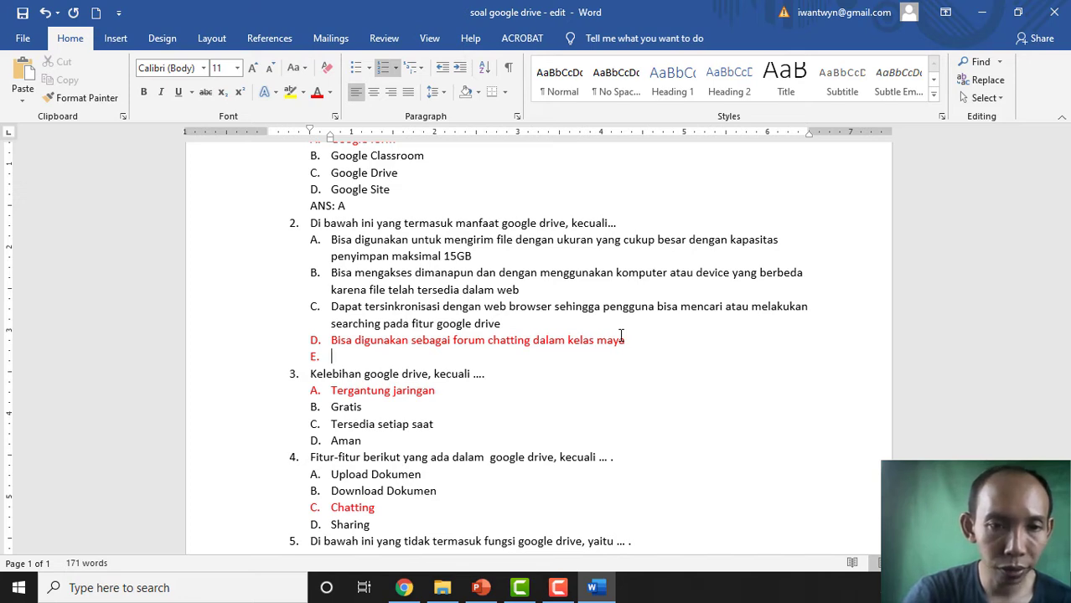
key(BackSpace)
text(A)
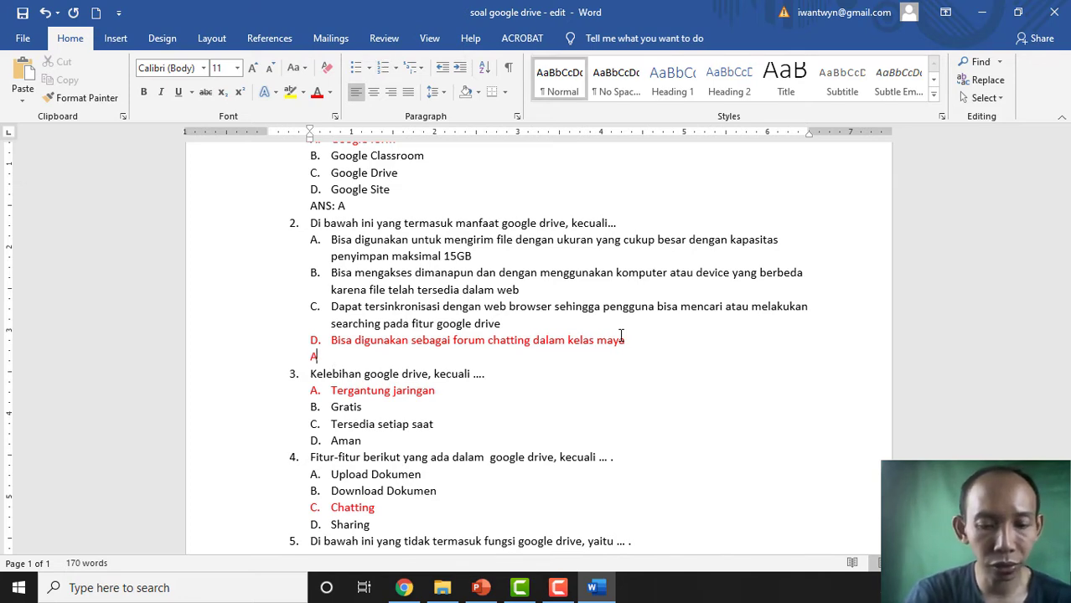
text(NS: )
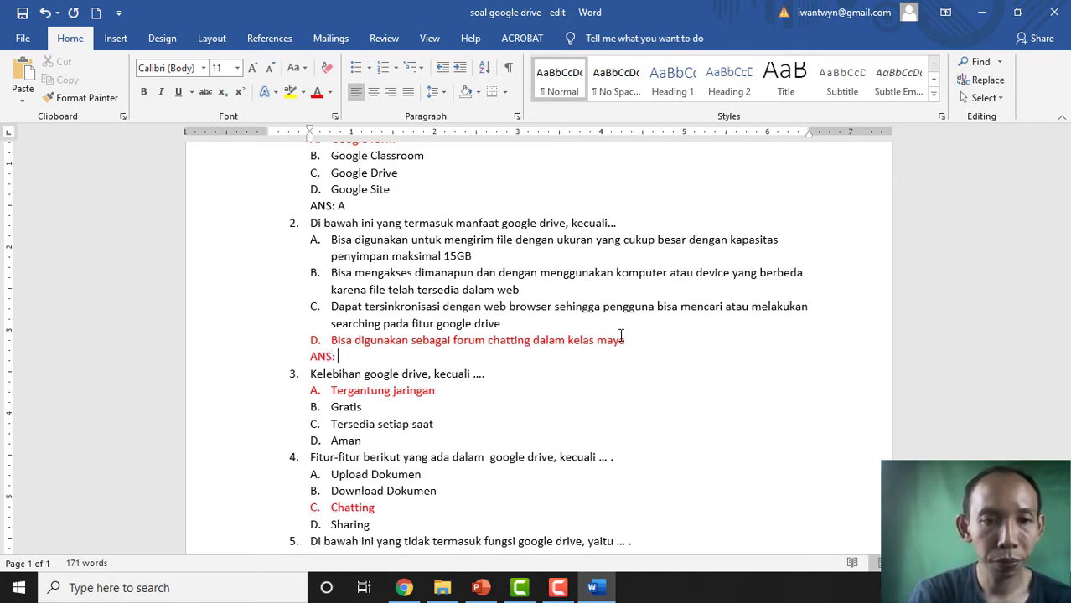
text(D)
- Add answer lines 'ANS: A' under question 3 and 'ANS: C' under question 4
scroll(586, 332, down, 3)
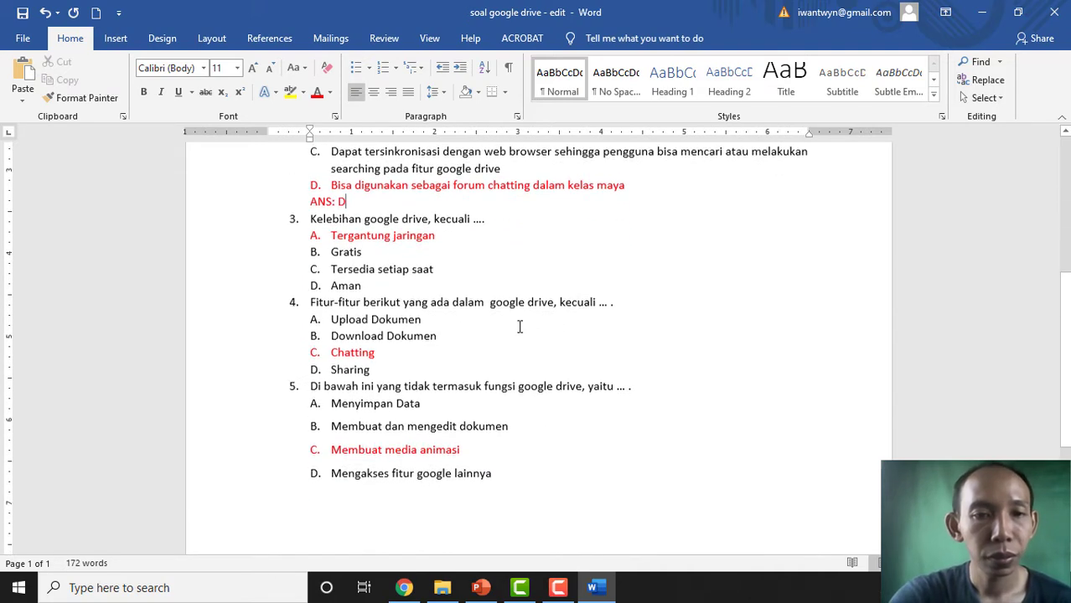
click(416, 278)
key(Return)
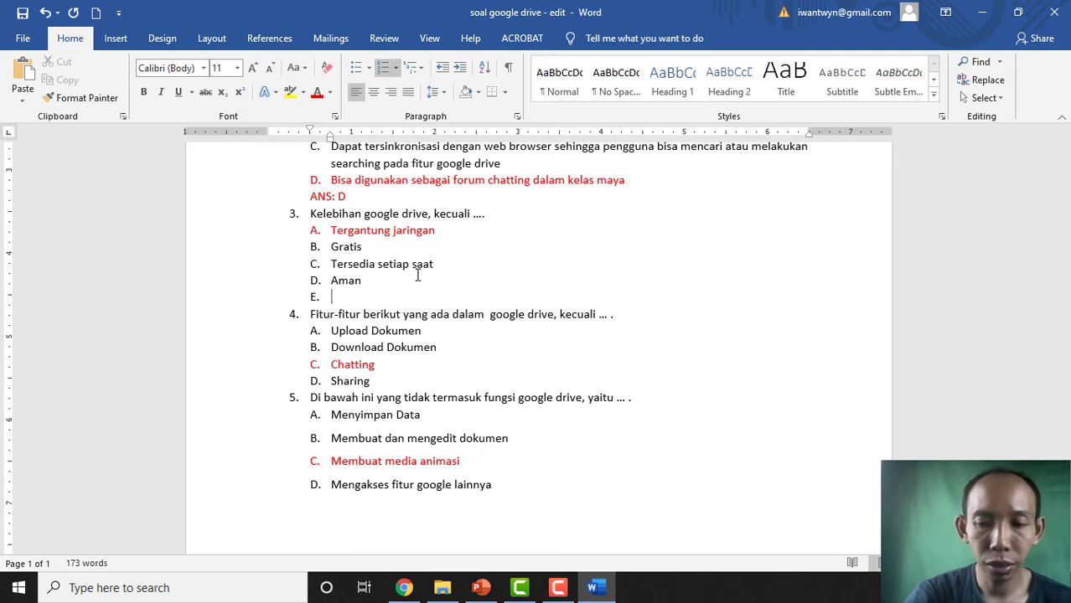
key(BackSpace)
key(BackSpace)
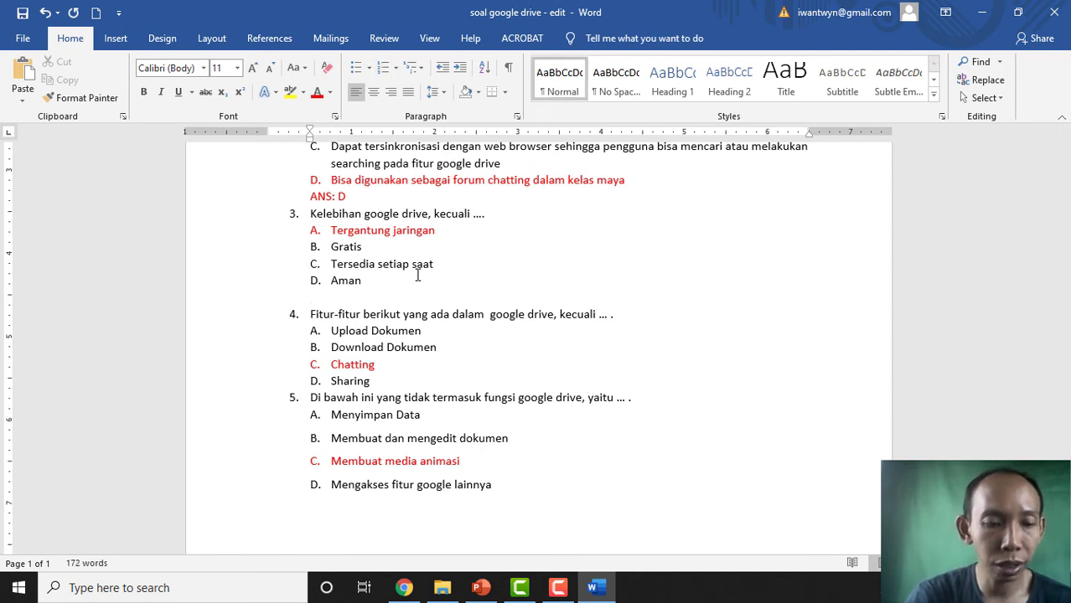
text(ANS: )
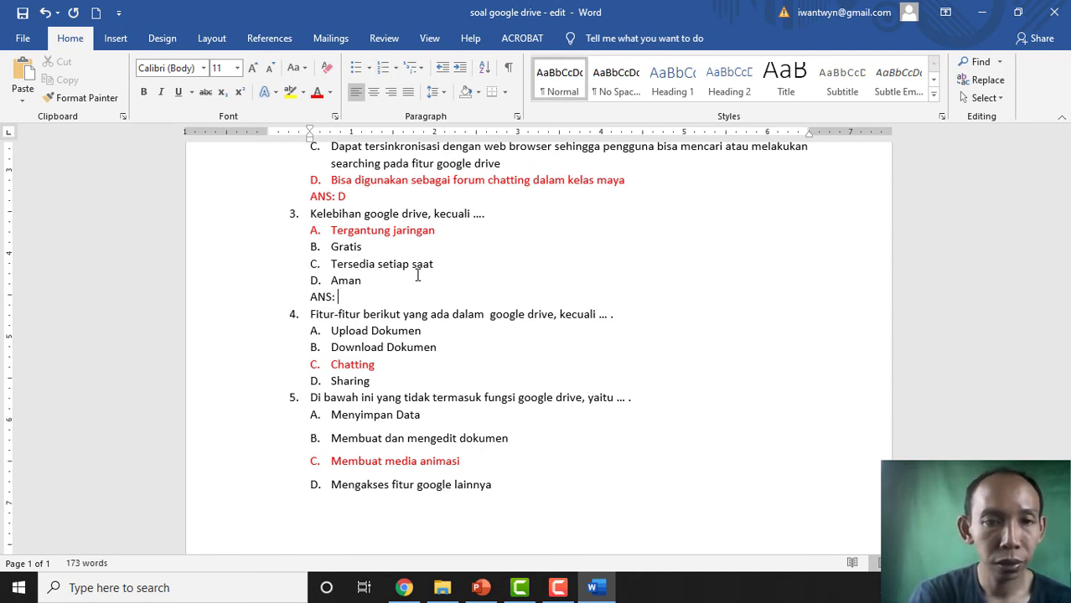
text(A)
scroll(418, 277, down, 2)
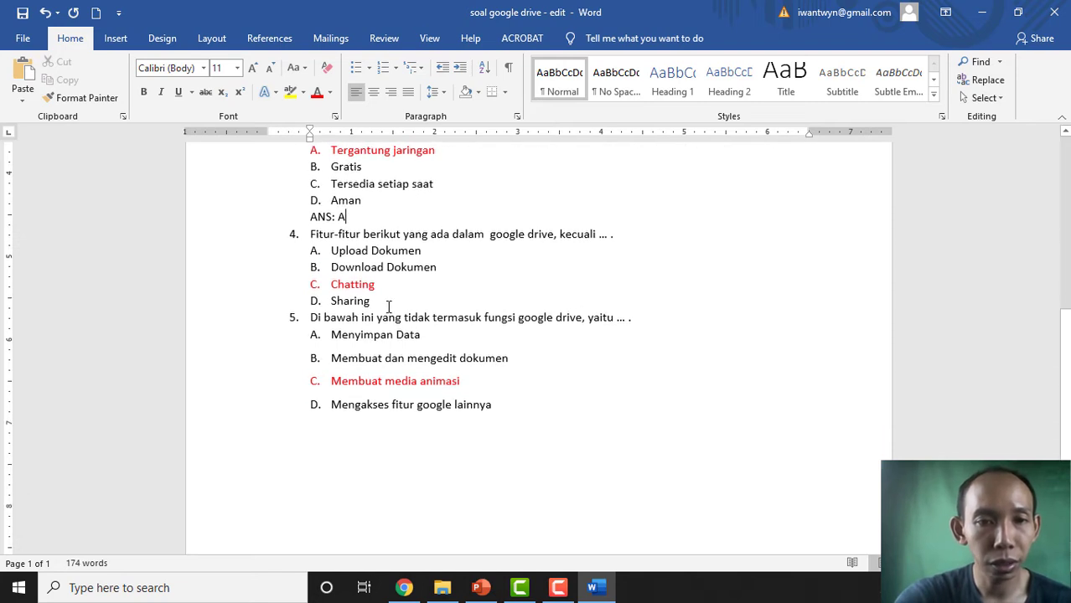
click(391, 301)
key(Return)
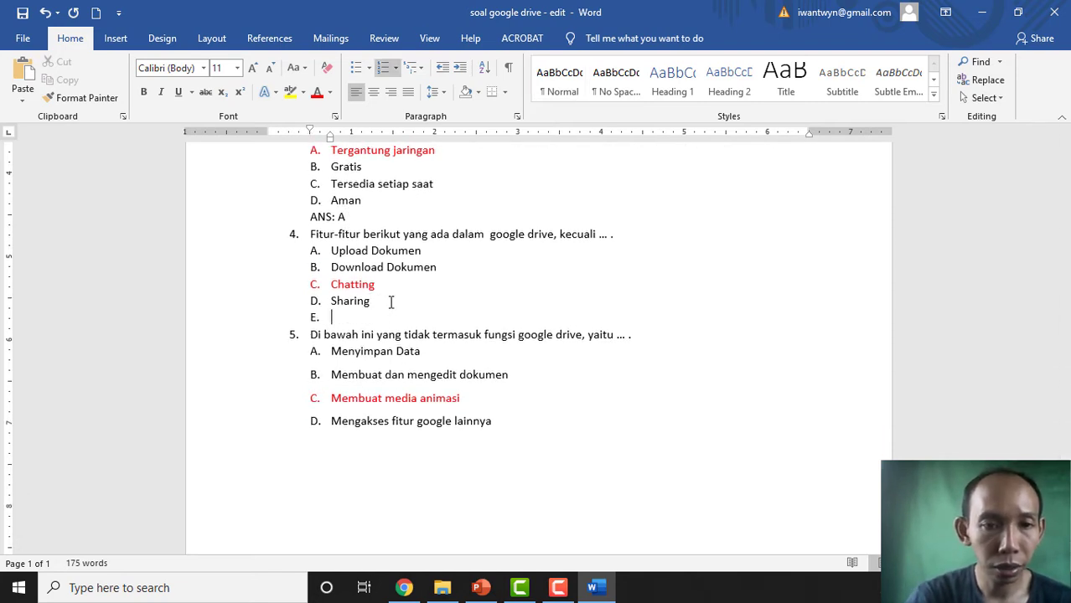
key(BackSpace)
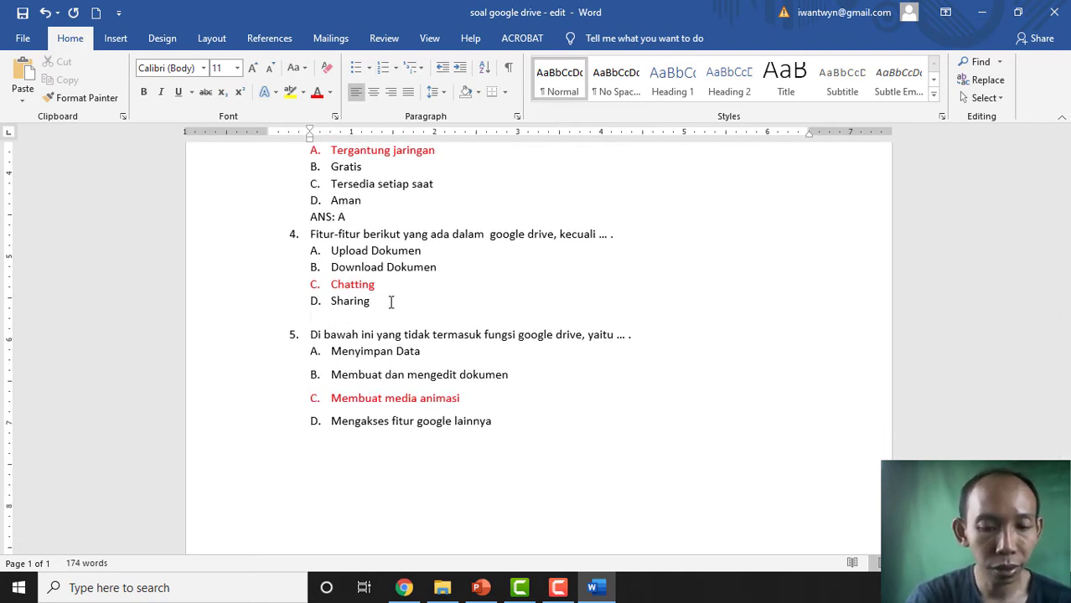
text(ANS: C)
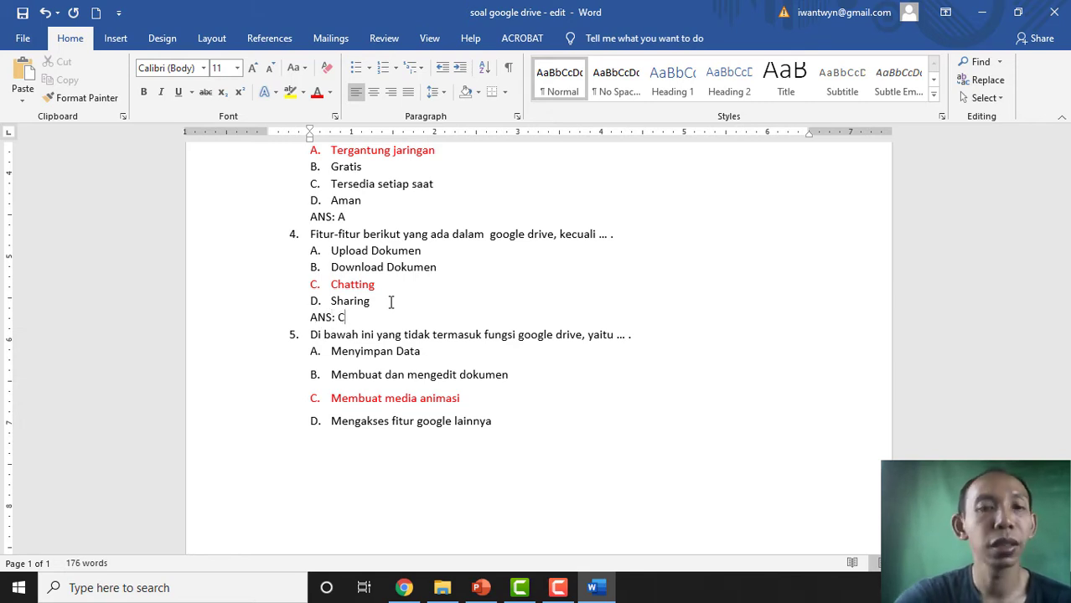
- Add the answer line 'ANS: C' under question 5 and review the quiz
scroll(391, 302, down, 3)
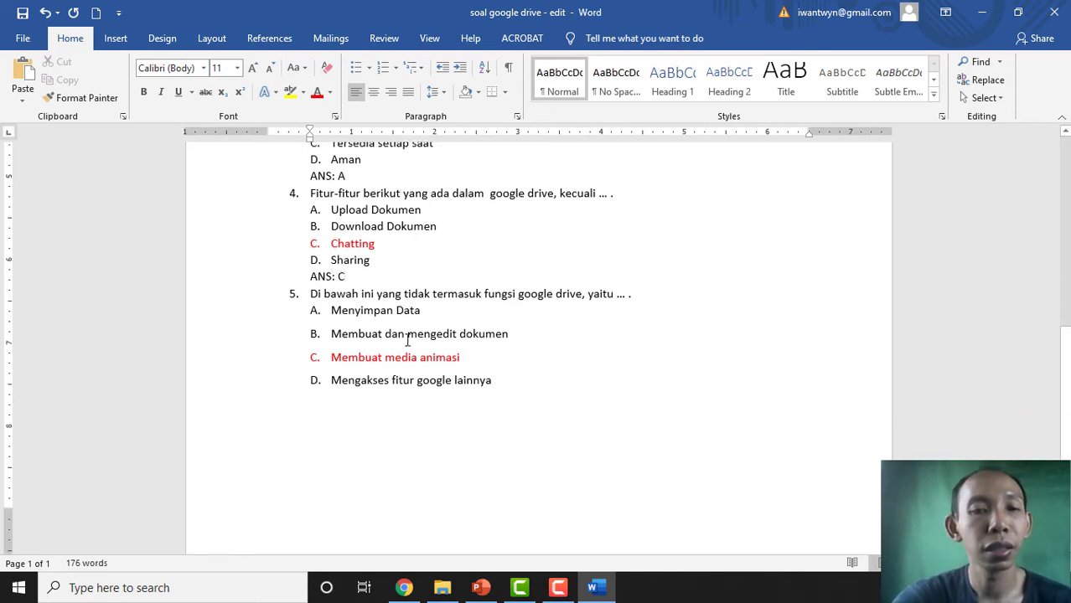
click(507, 300)
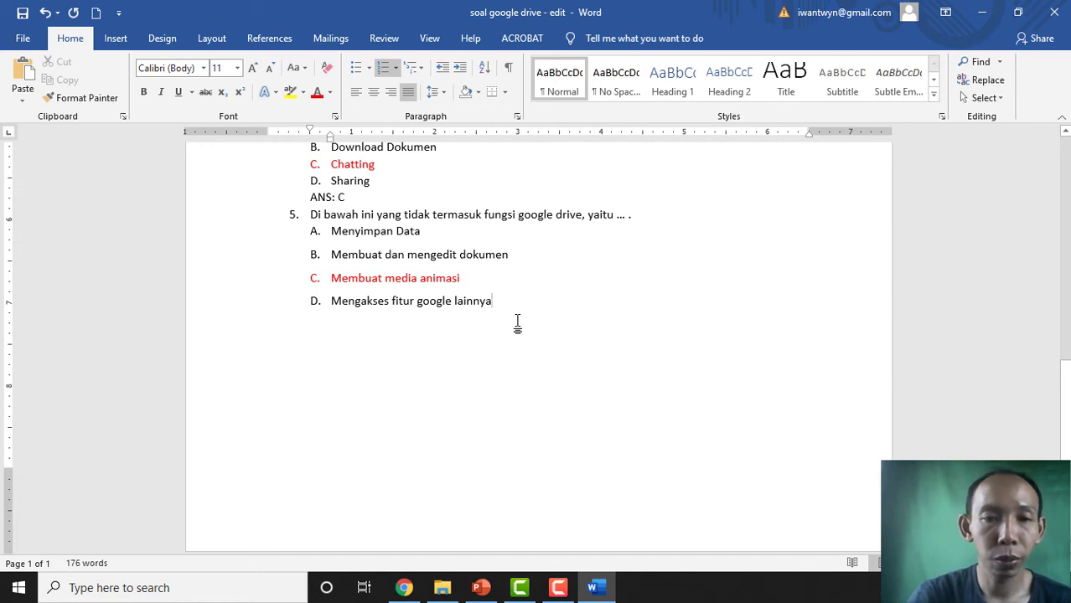
key(Return)
key(BackSpace)
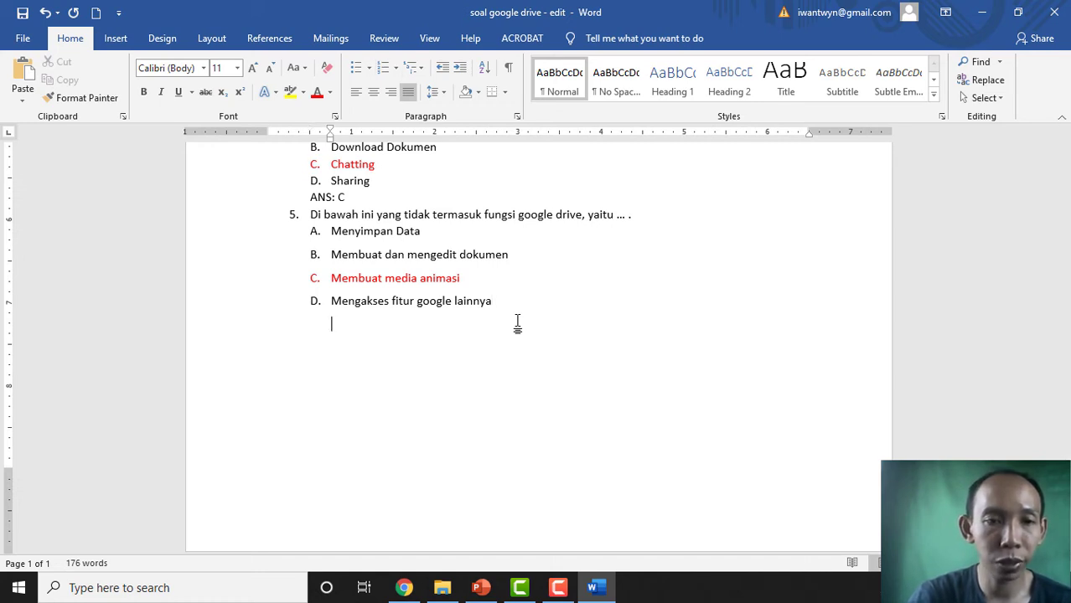
text(ANS)
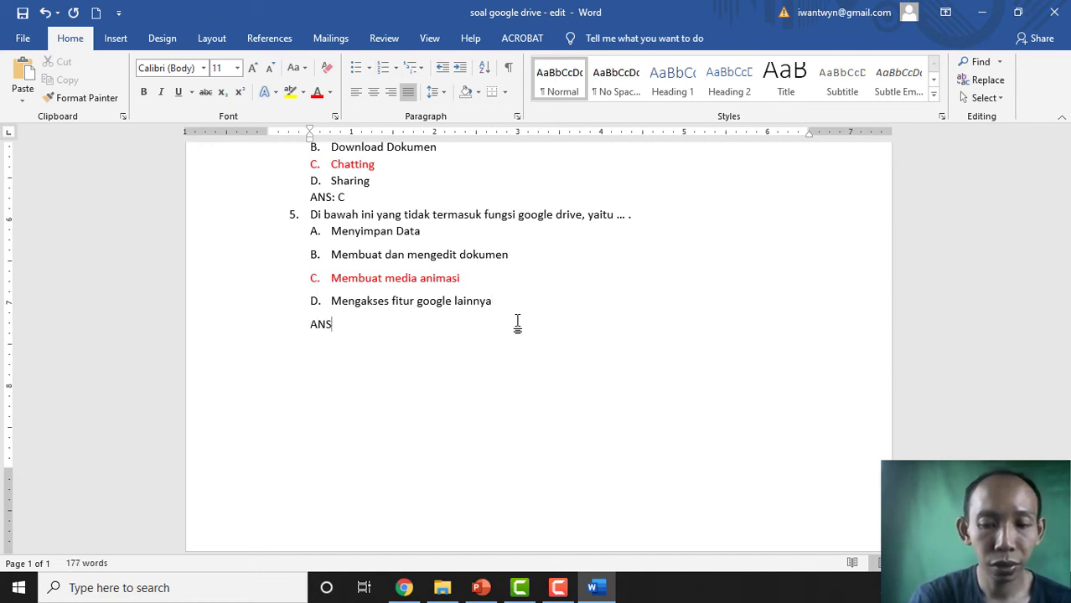
text(: C)
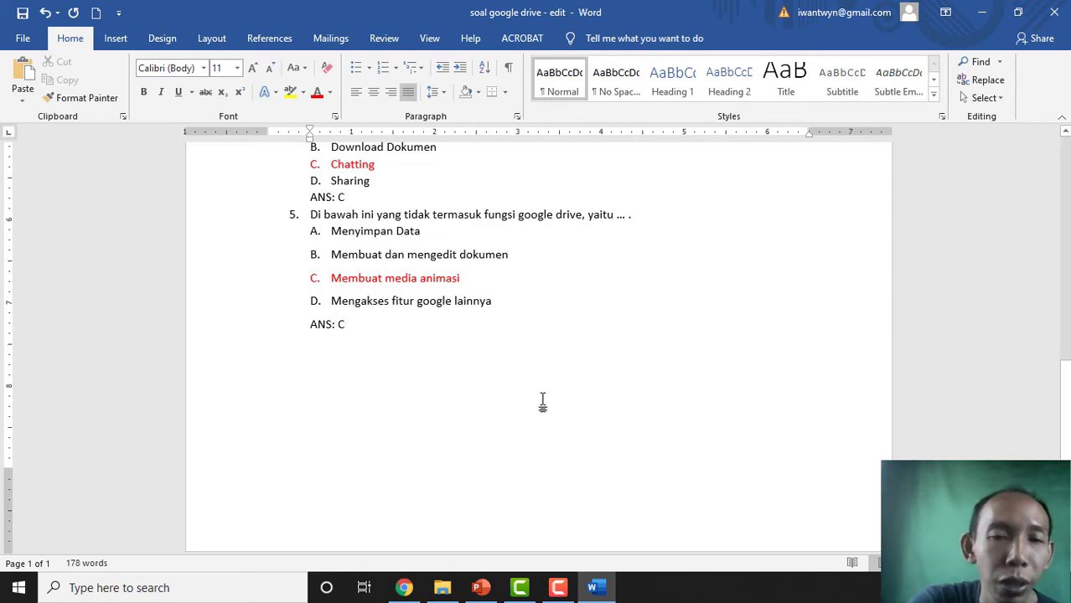
scroll(543, 390, up, 12)
scroll(545, 407, down, 10)
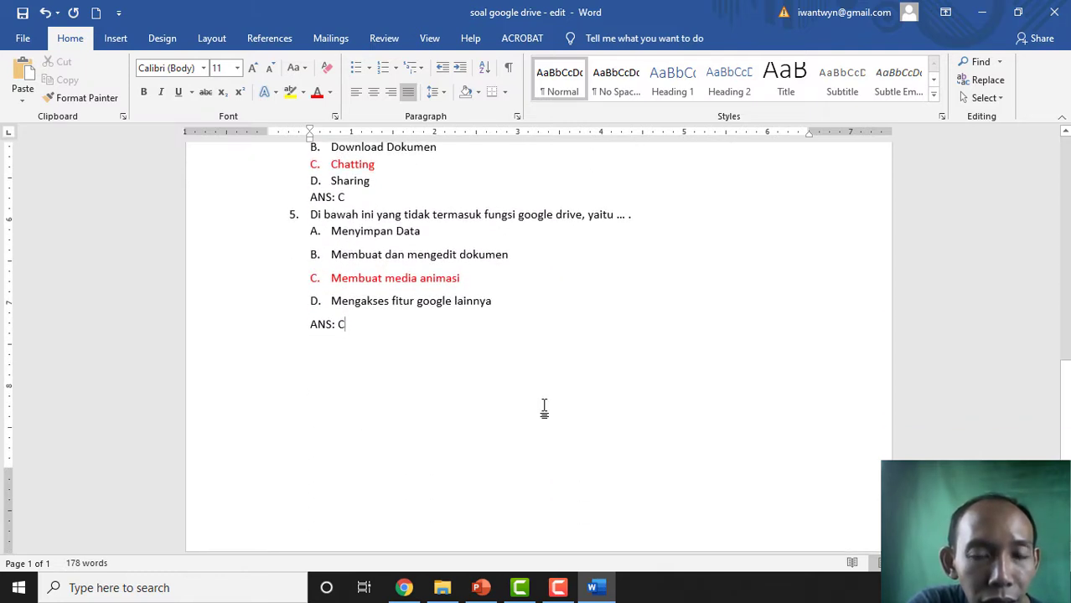
scroll(544, 408, up, 1)
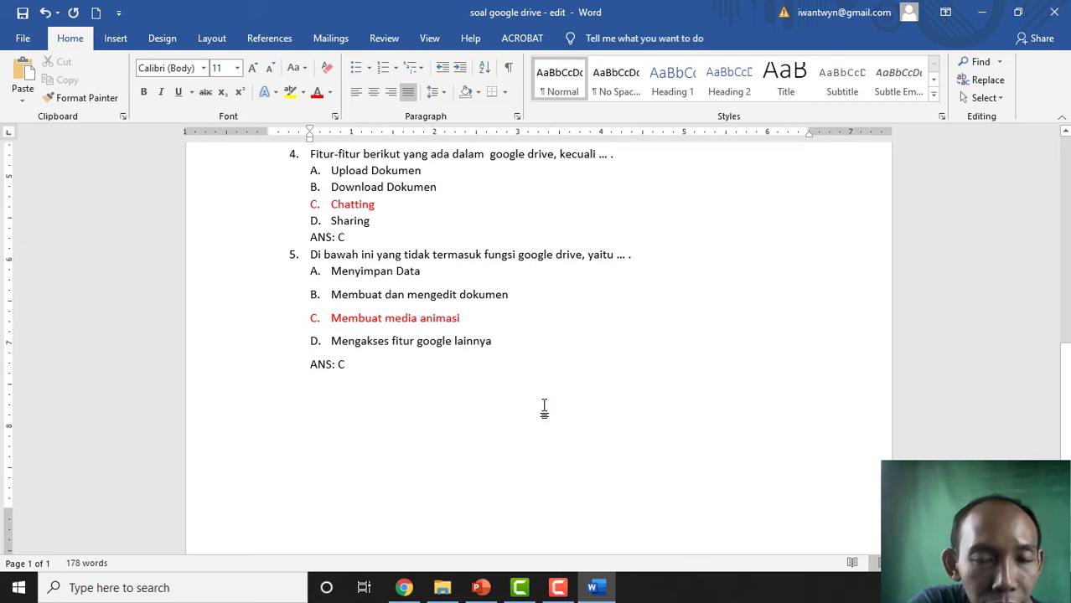
scroll(544, 408, up, 12)
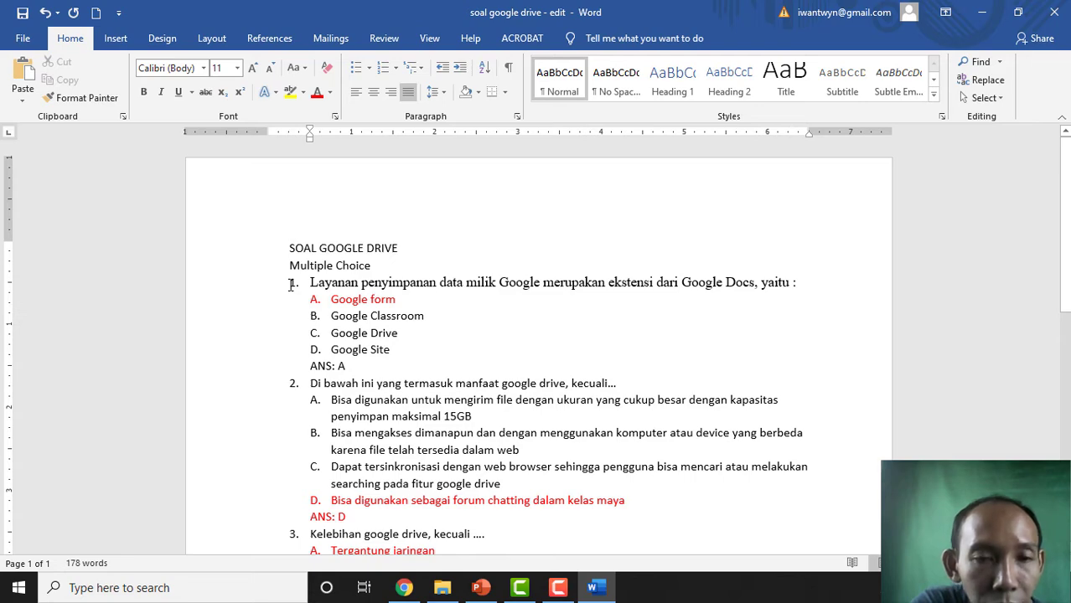
- Recolour all the quiz text, including the red answers, black and save the document
drag(291, 285, 537, 344)
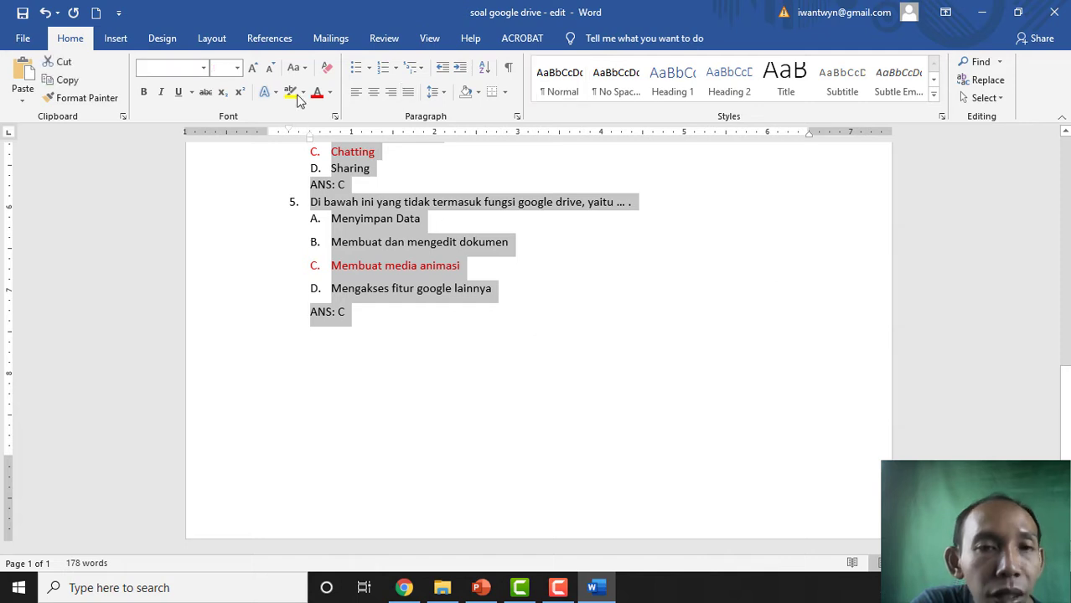
click(330, 92)
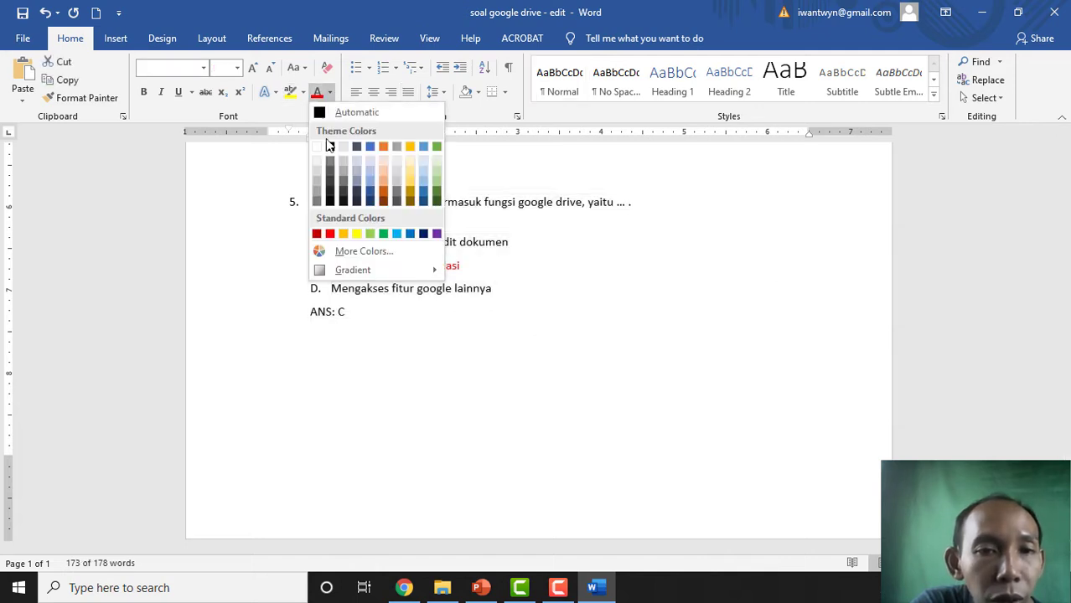
click(329, 149)
click(393, 372)
scroll(394, 377, up, 7)
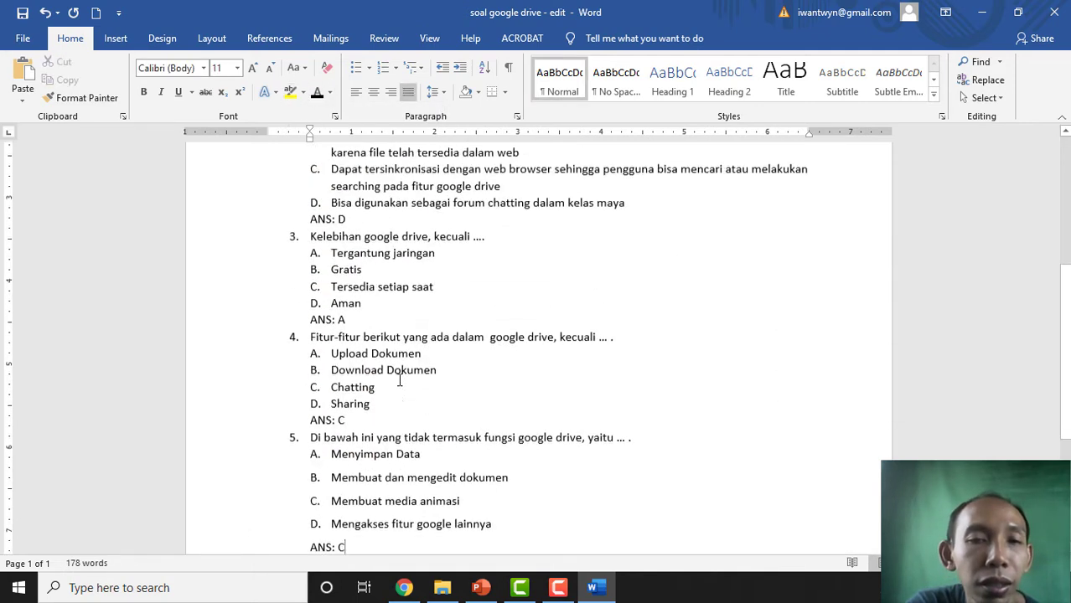
scroll(399, 381, up, 3)
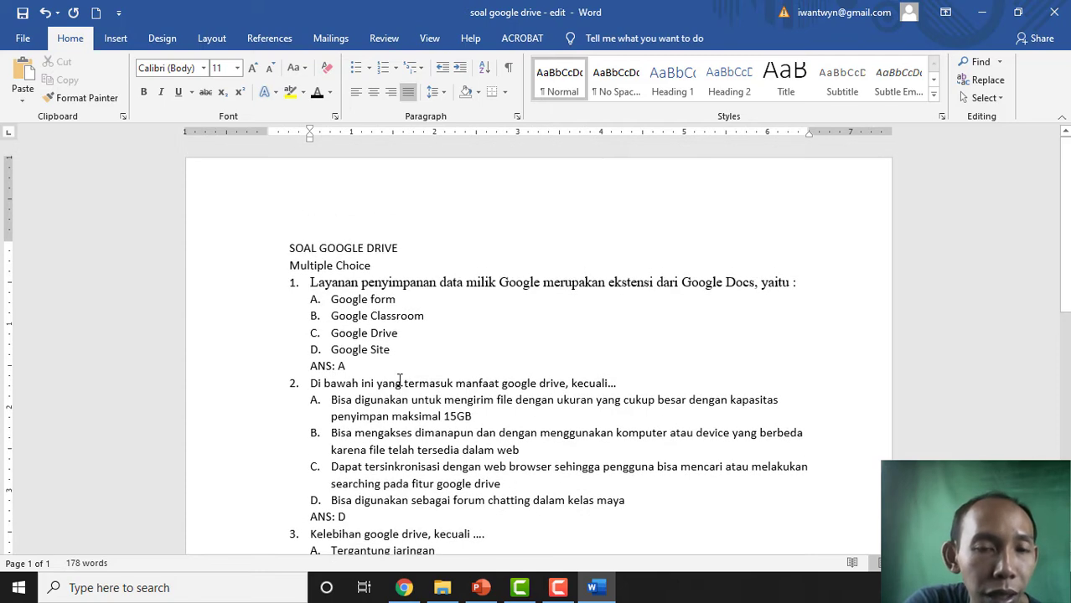
click(23, 12)
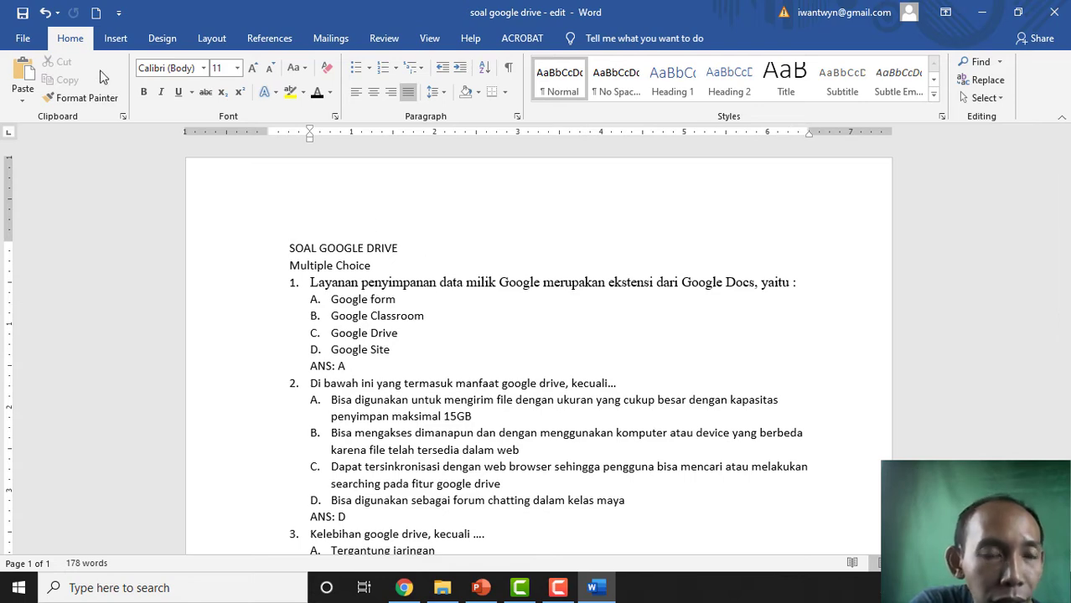
- Save a Rich Text Format copy of 'soal google drive - edit' into the OKTOBER folder
click(24, 39)
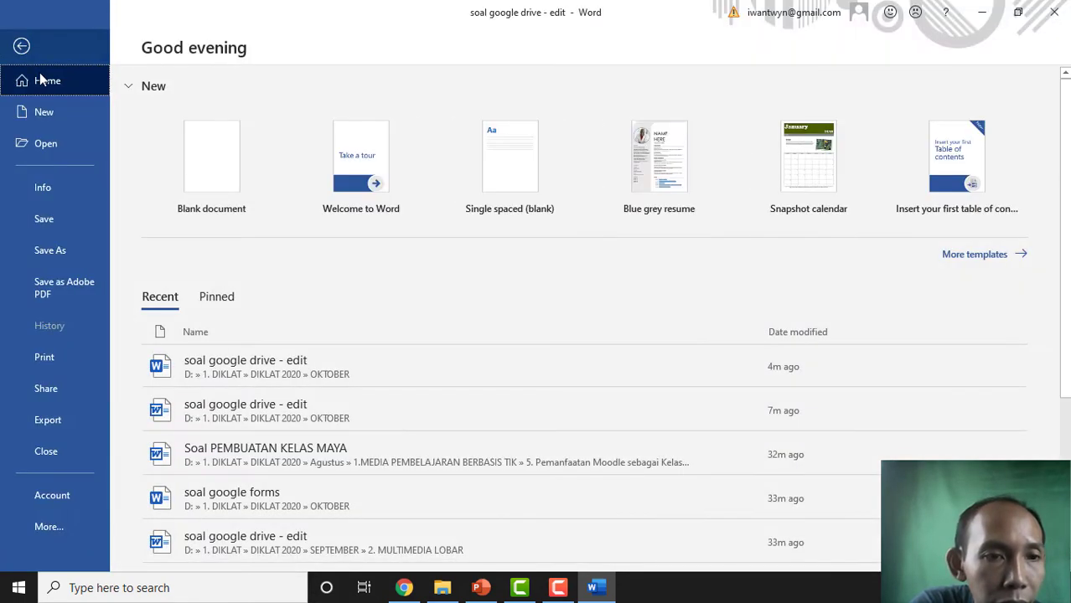
click(48, 247)
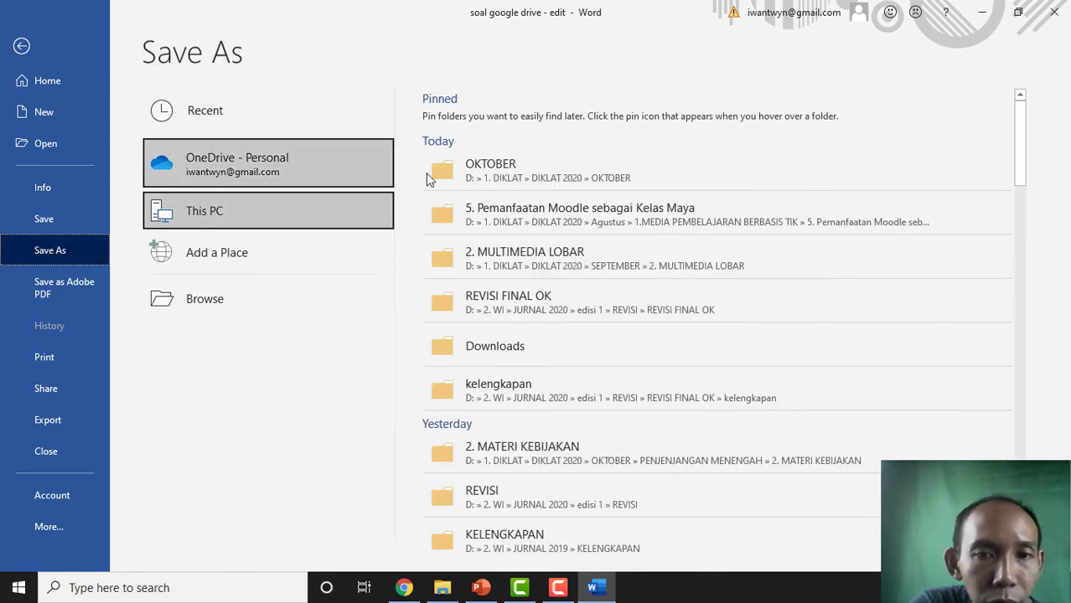
click(570, 176)
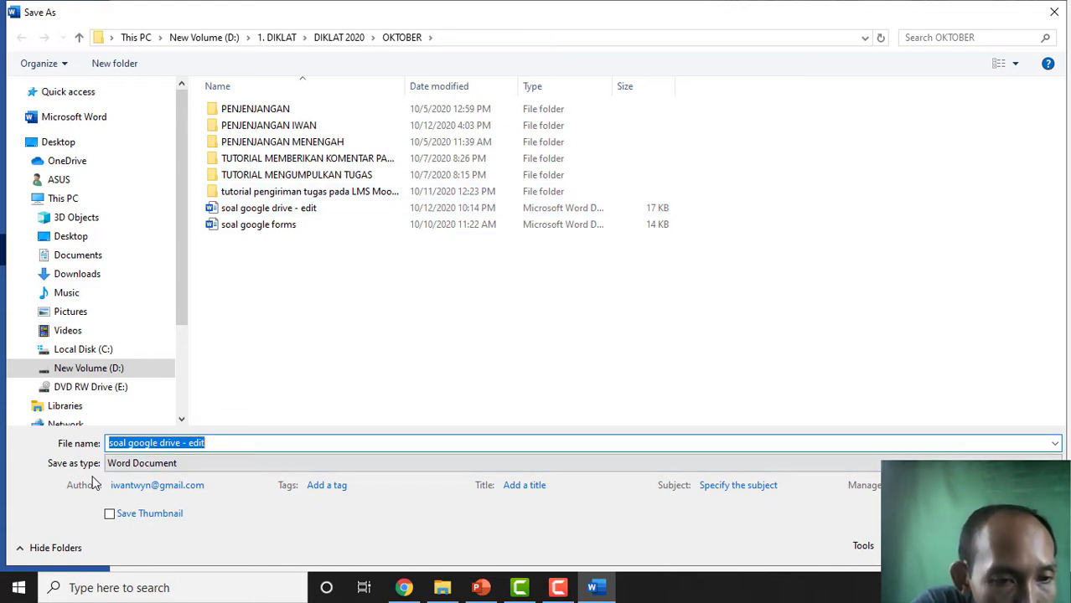
click(190, 465)
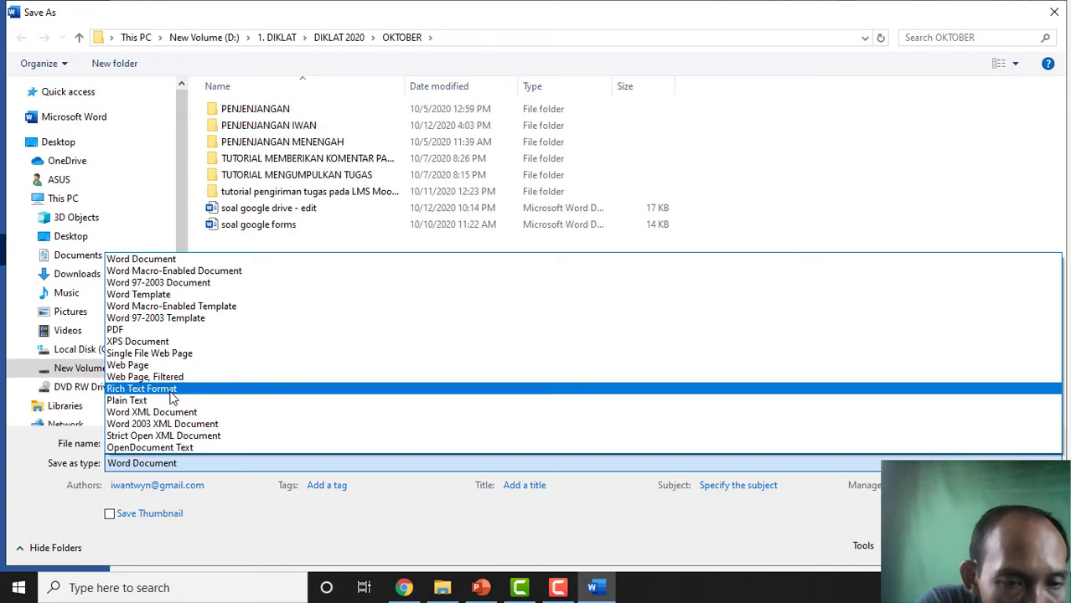
click(168, 389)
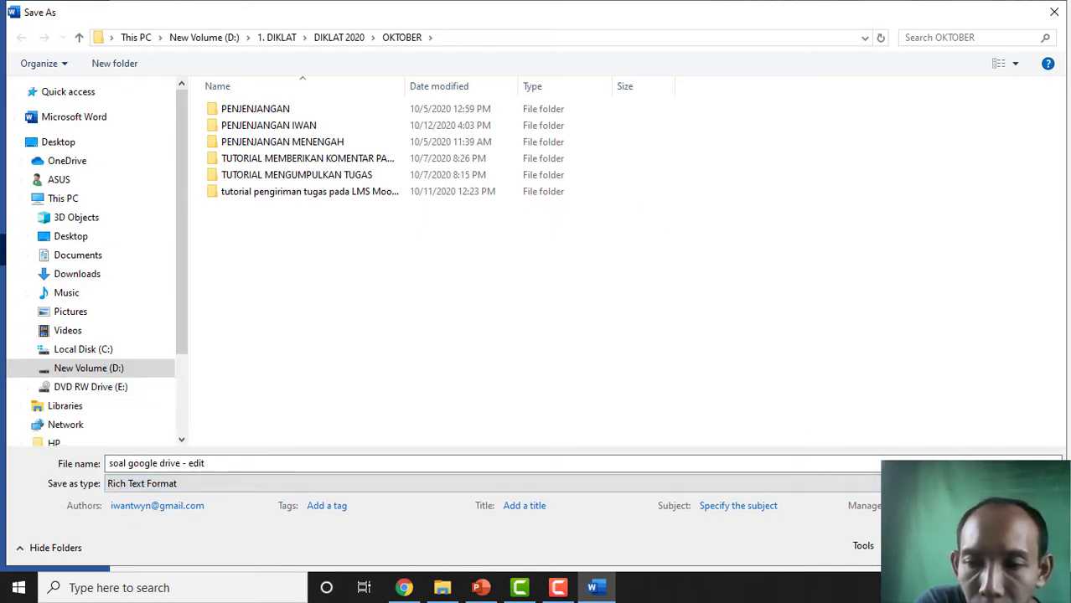
key(Return)
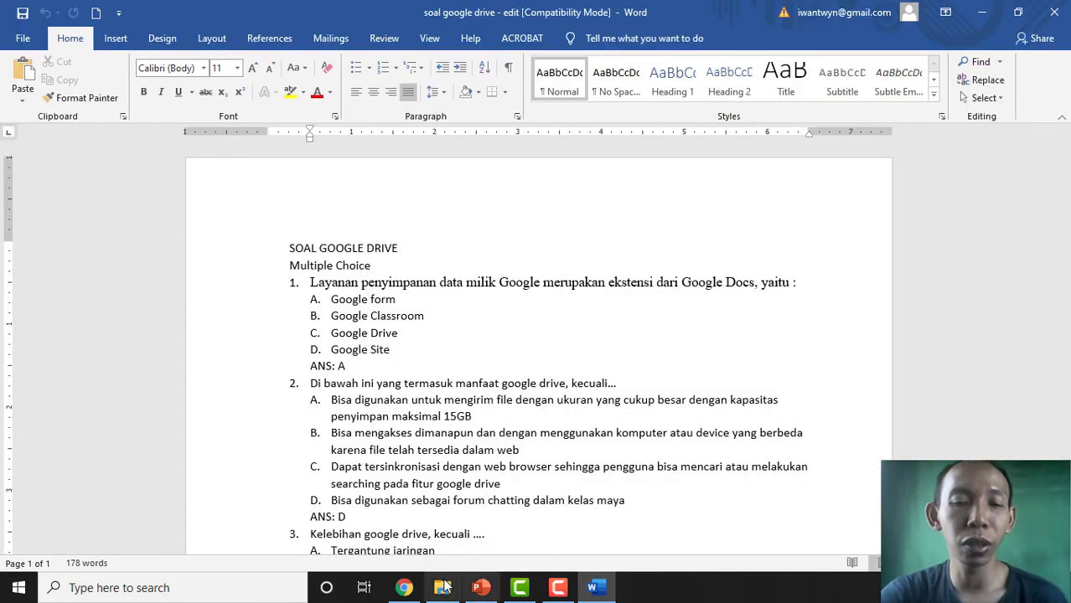
- Switch to the OKTOBER folder window and select the new 97 KB RTF copy of the quiz
mouse_move(444, 592)
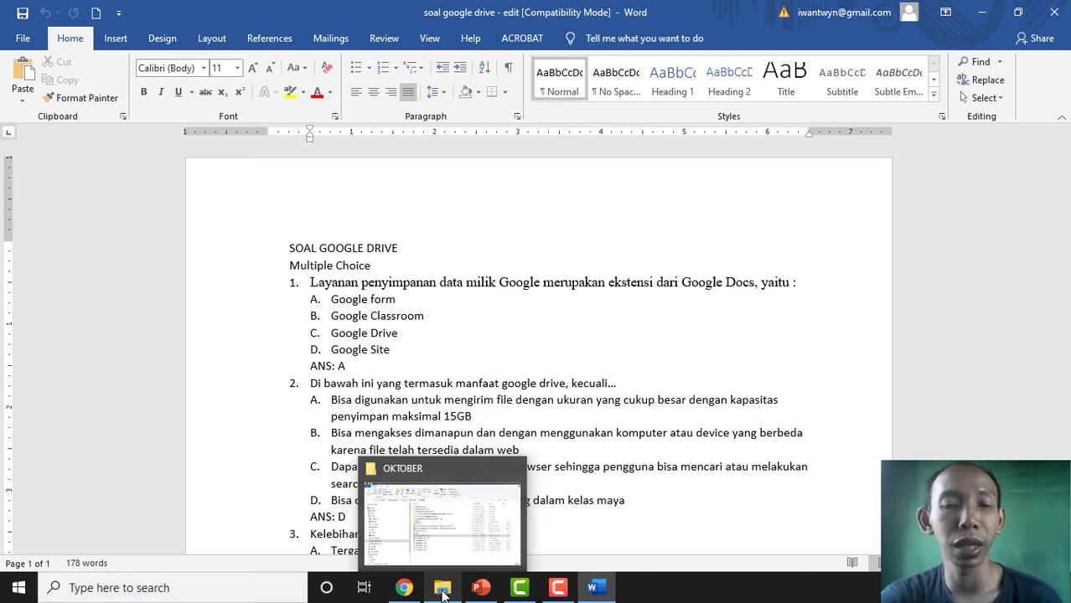
click(466, 555)
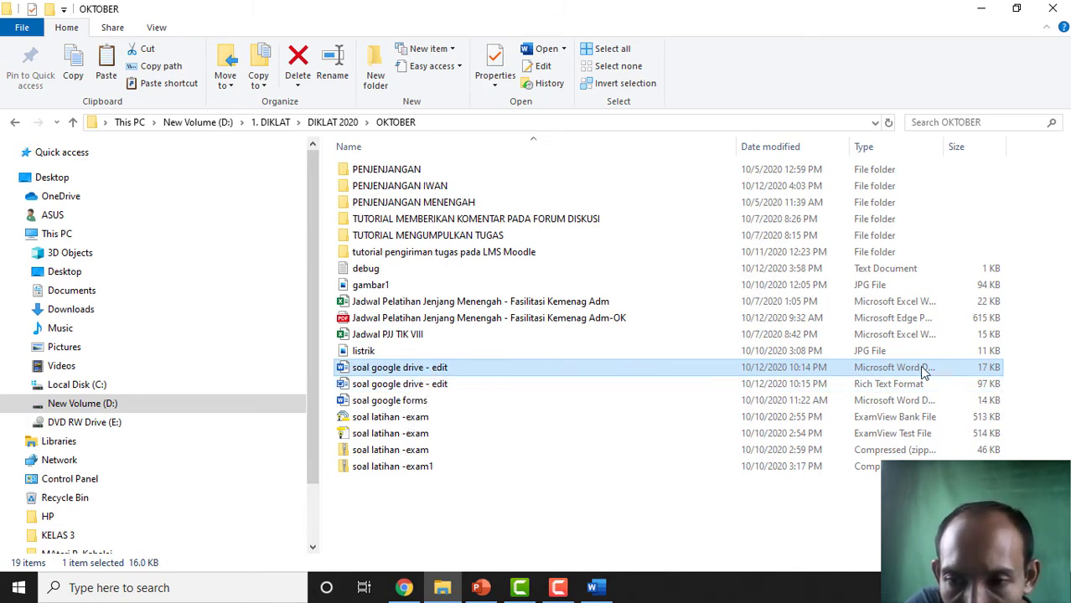
click(411, 388)
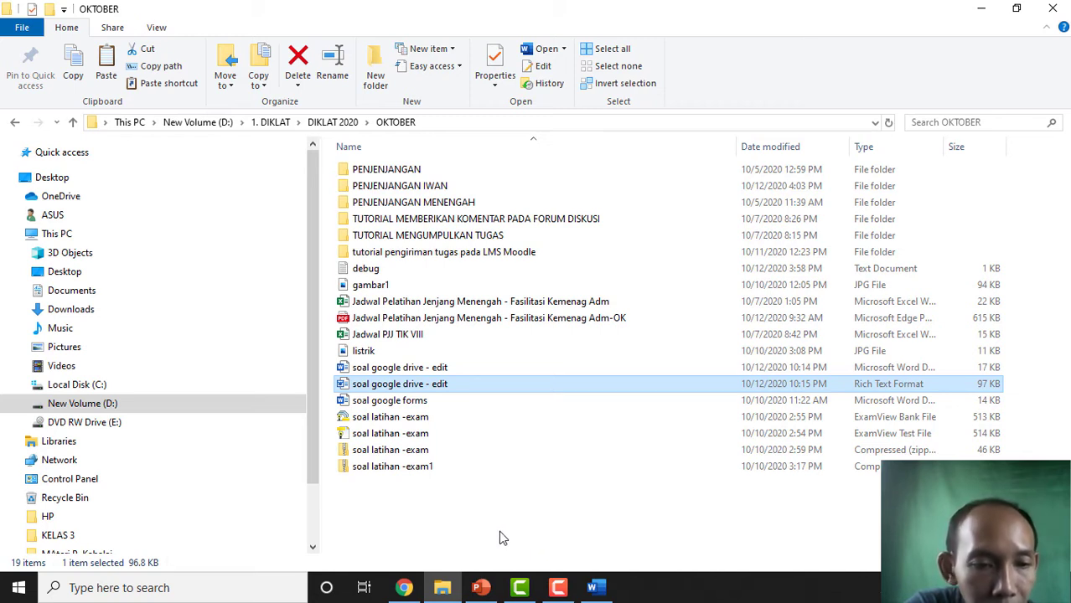
- Search for 'examview import' and launch ExamView ImportUtility
click(92, 588)
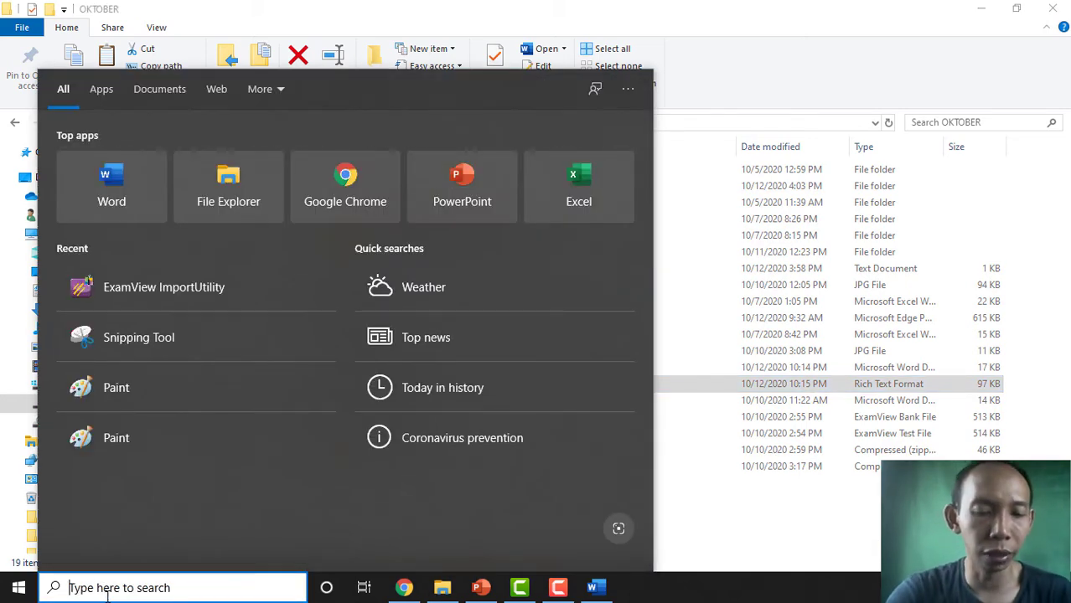
text(exa)
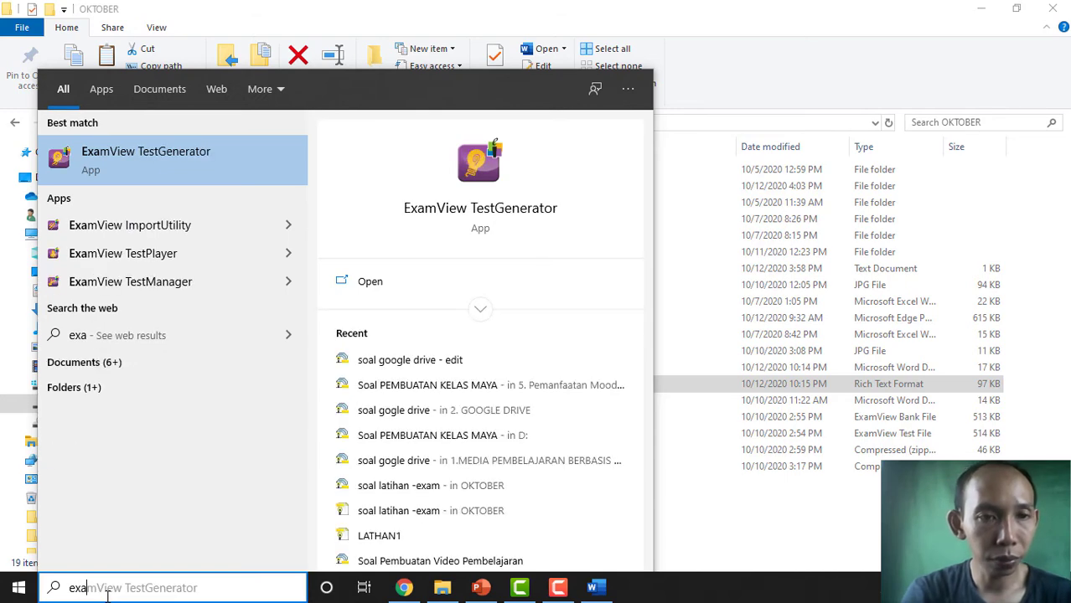
text(m)
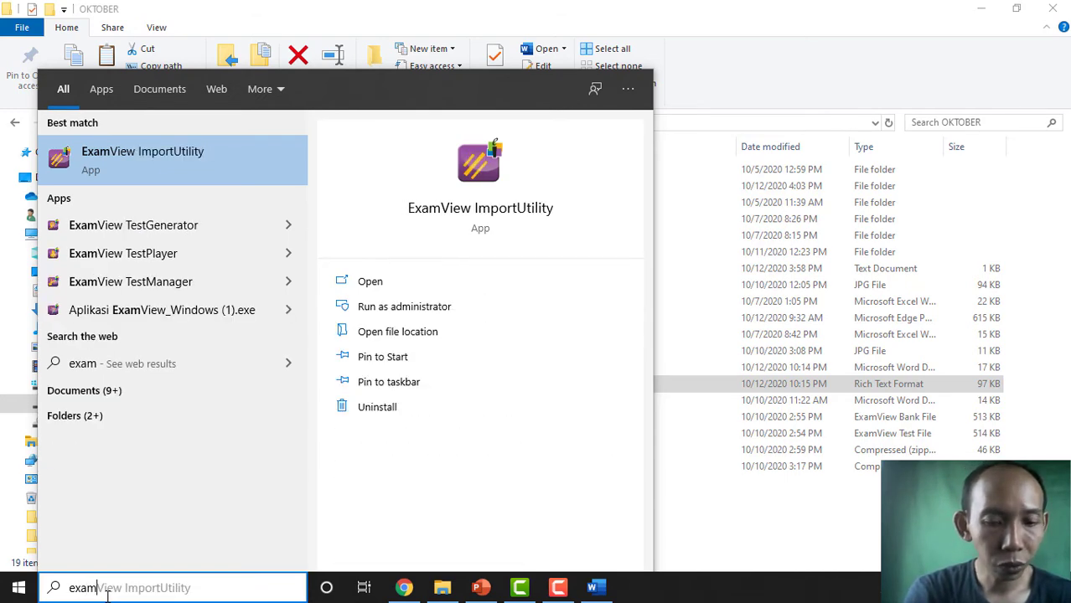
text(view)
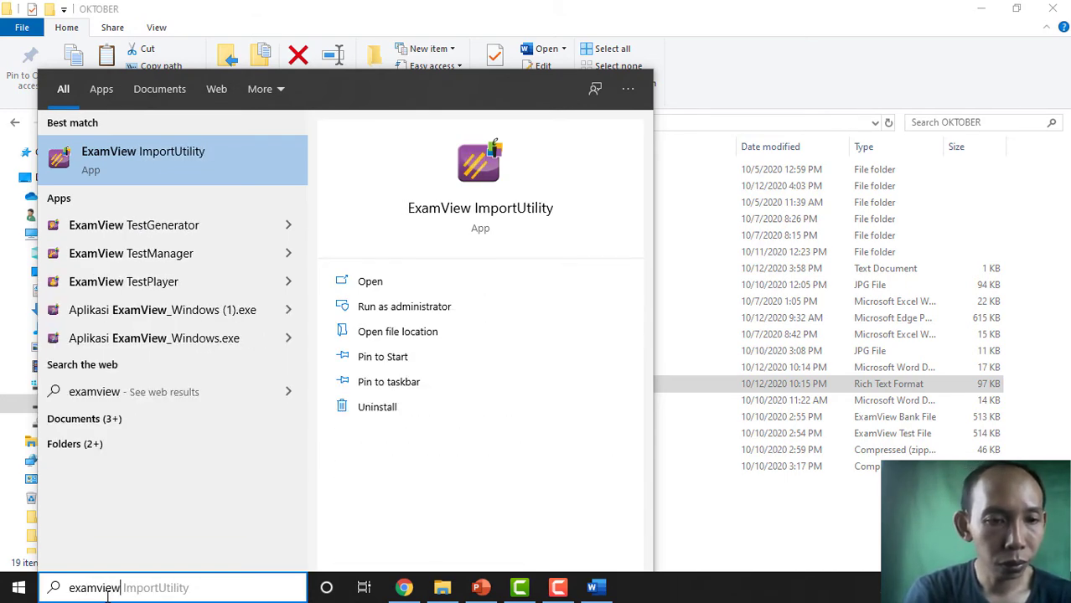
text( im)
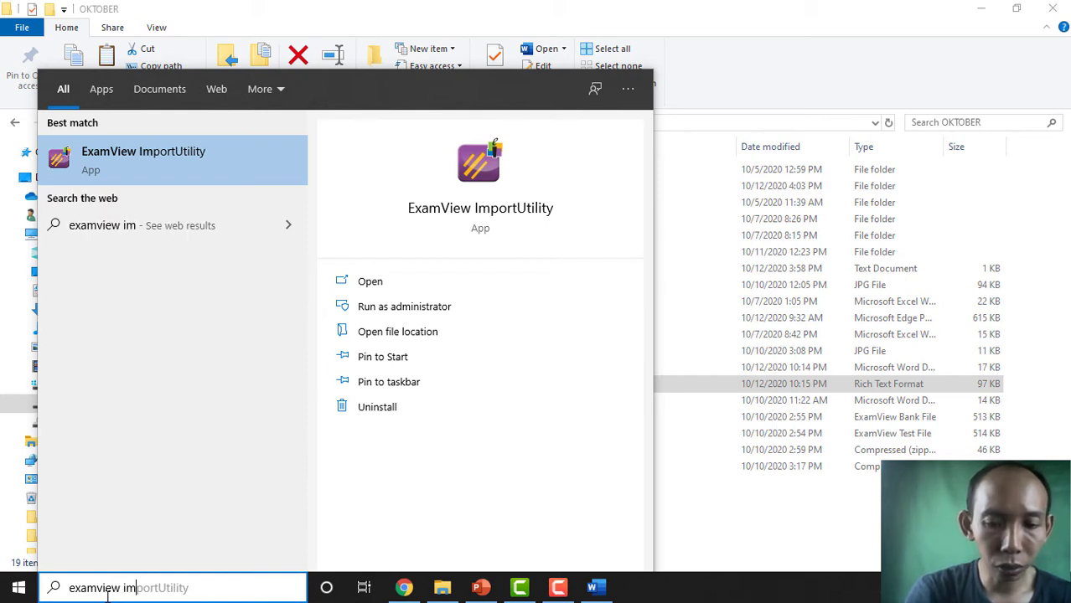
text(port)
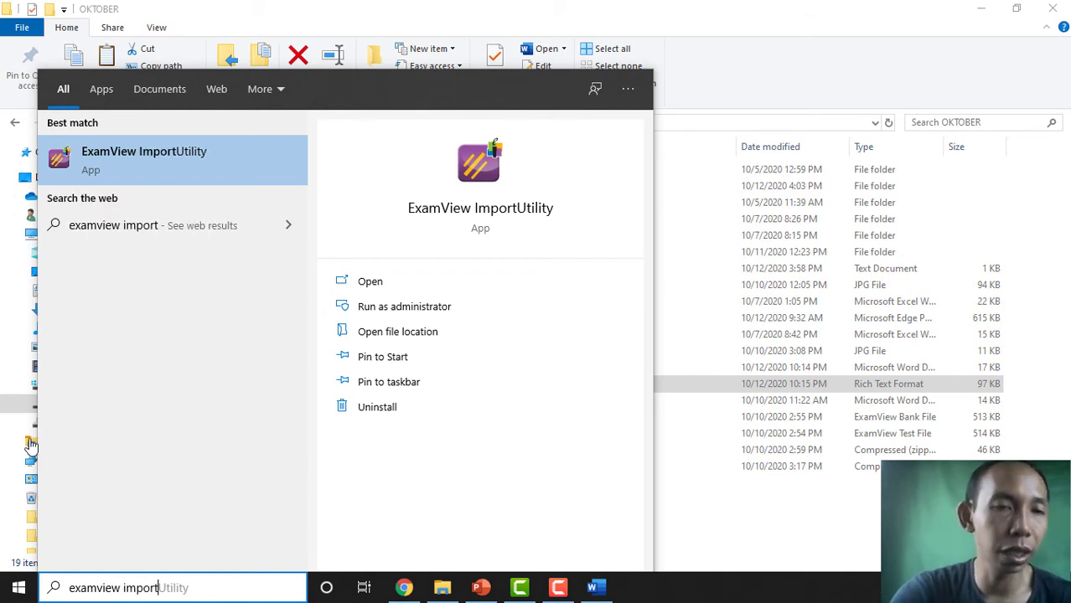
click(200, 157)
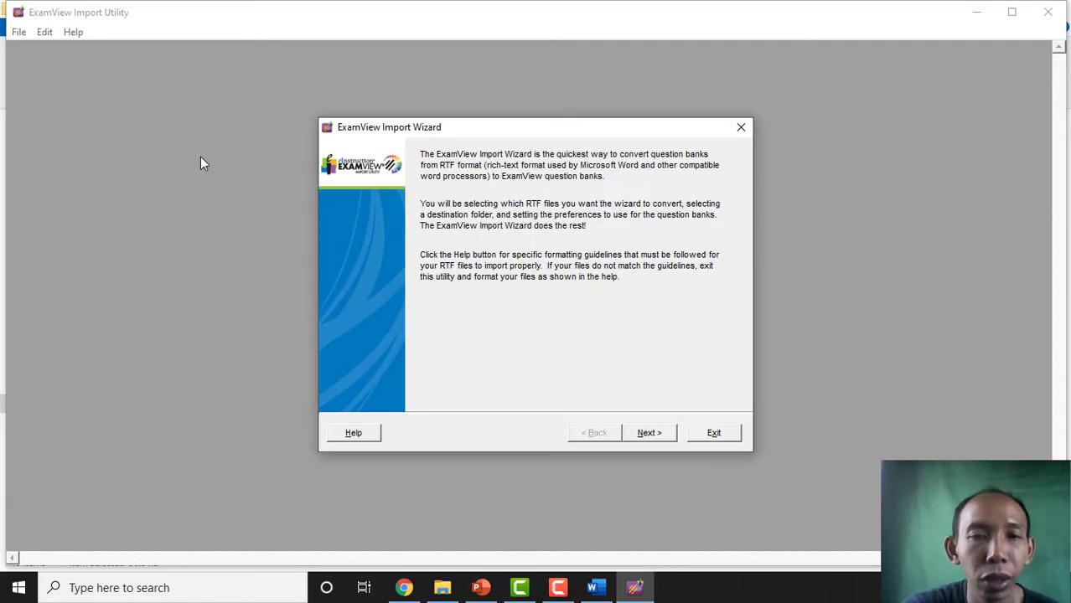
- Set the Import Wizard source folder to D:\1. DIKLAT\DIKLAT 2020\OKTOBER, then exit the utility
click(647, 434)
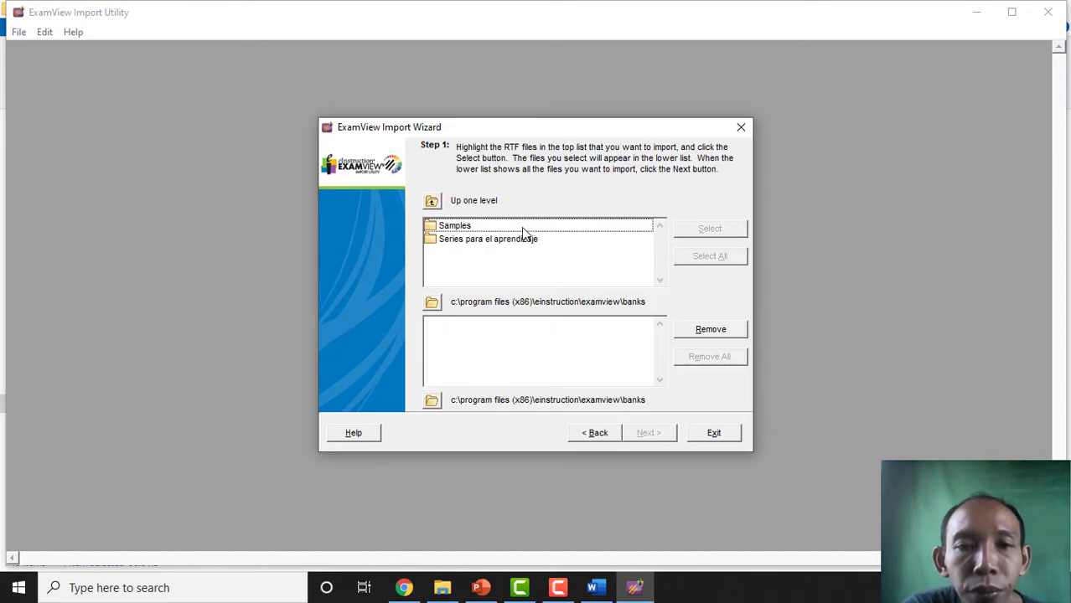
click(431, 304)
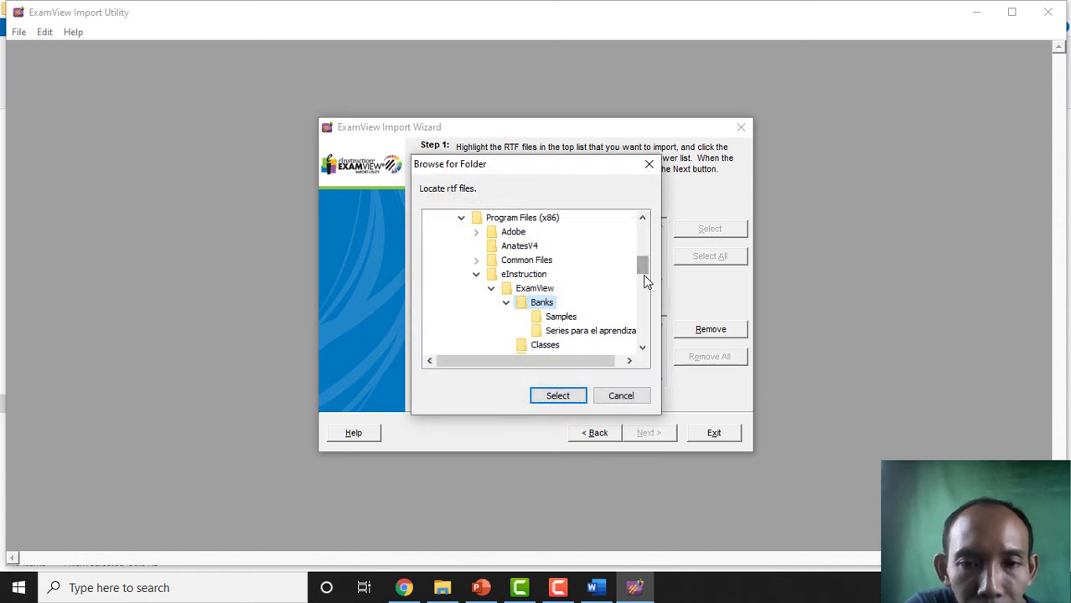
drag(644, 276, 646, 337)
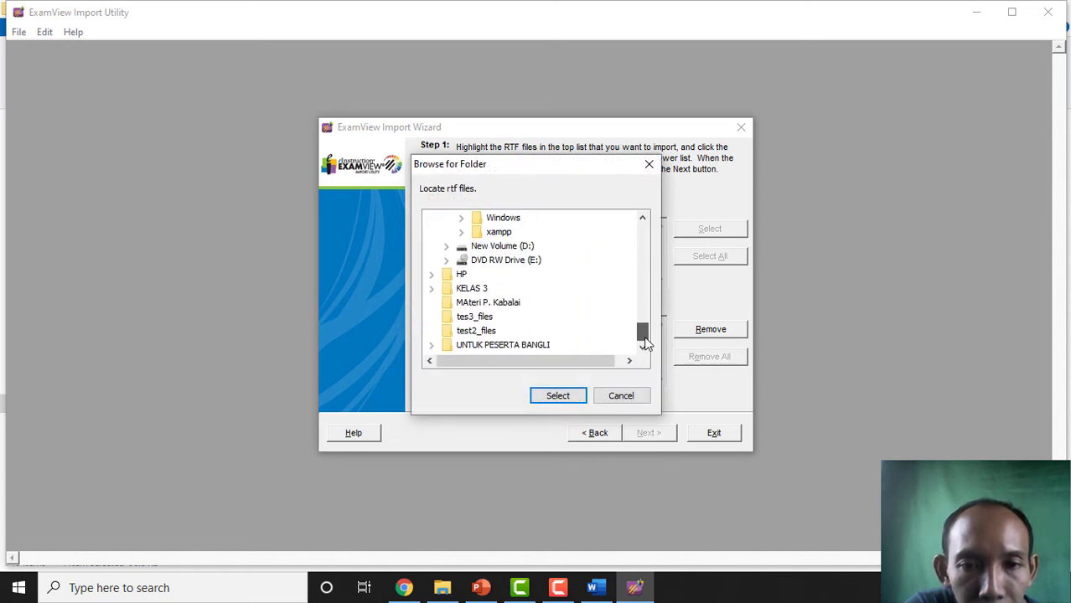
click(447, 247)
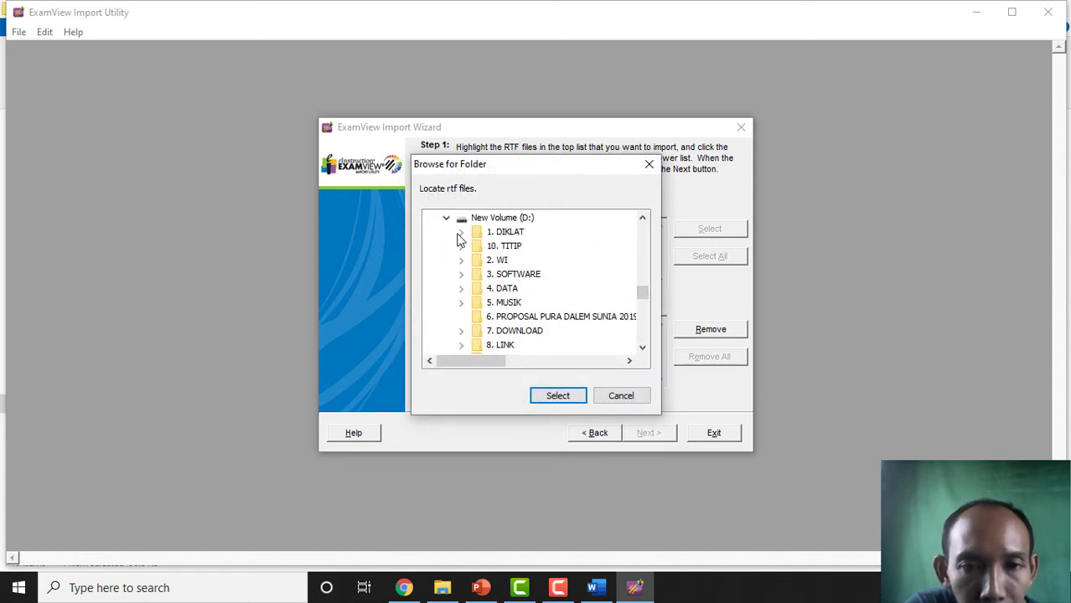
click(461, 234)
click(477, 275)
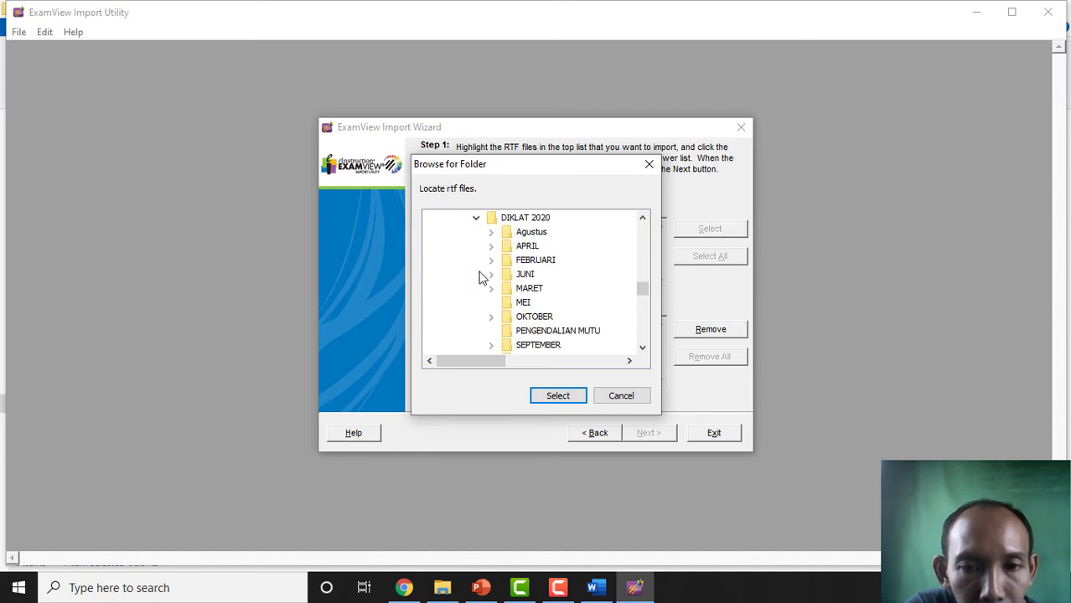
scroll(480, 277, down, 2)
scroll(524, 267, up, 1)
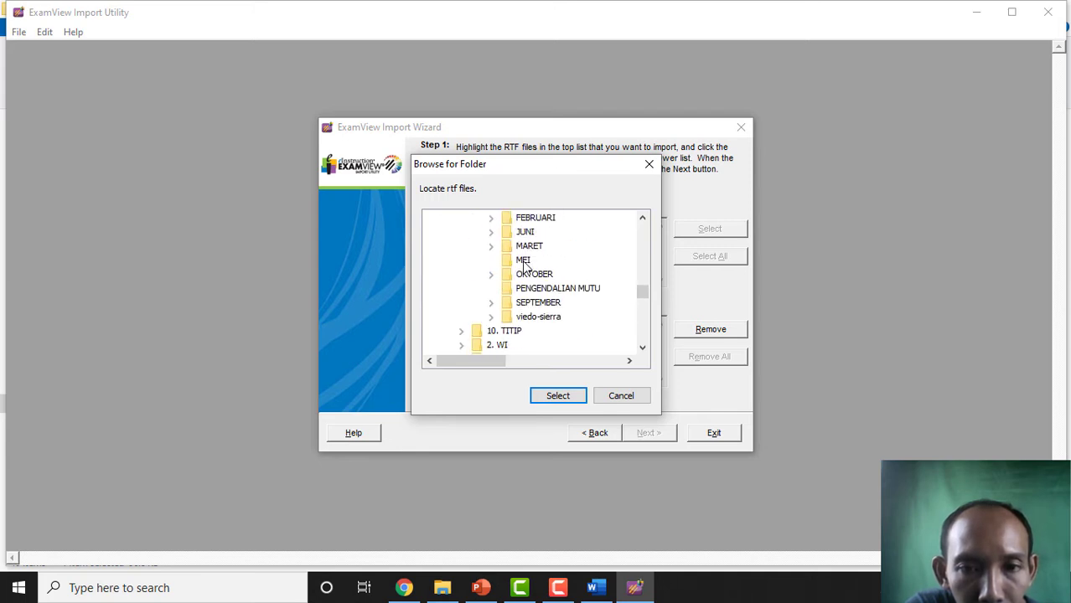
scroll(524, 266, up, 1)
click(537, 322)
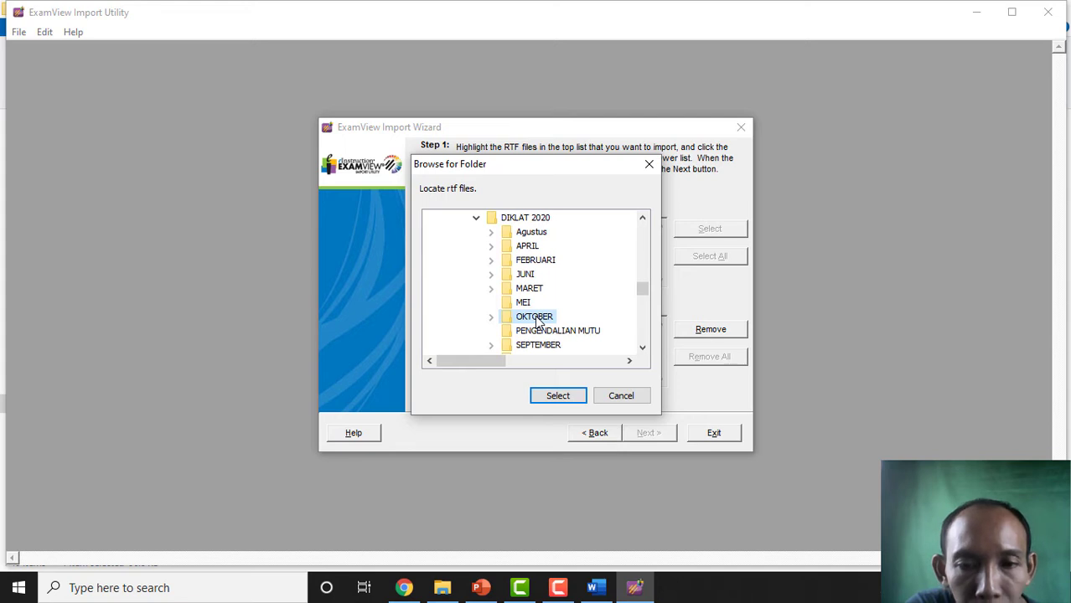
click(562, 397)
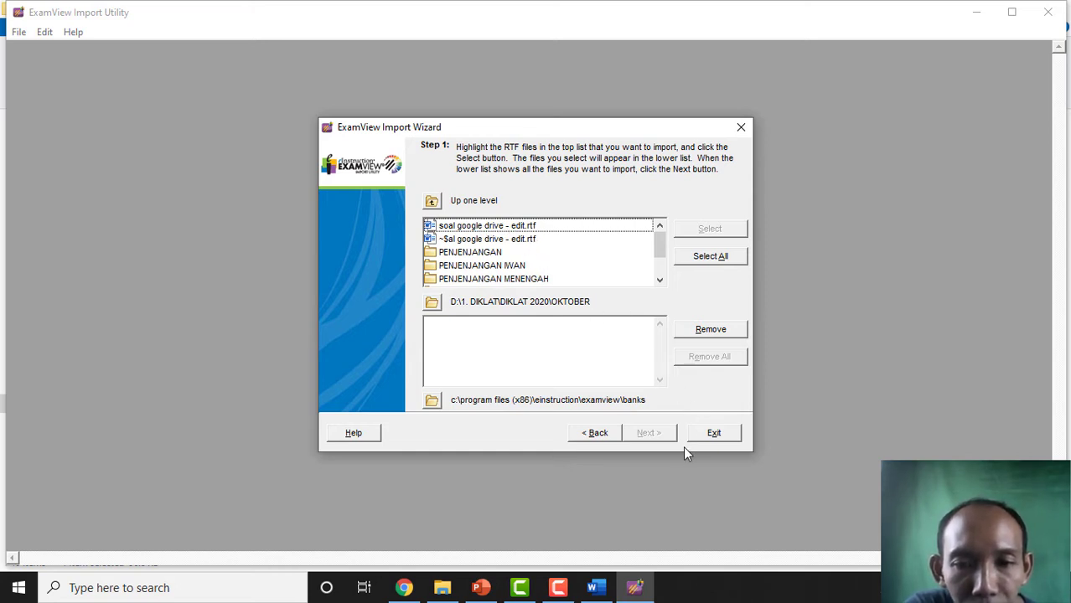
click(715, 436)
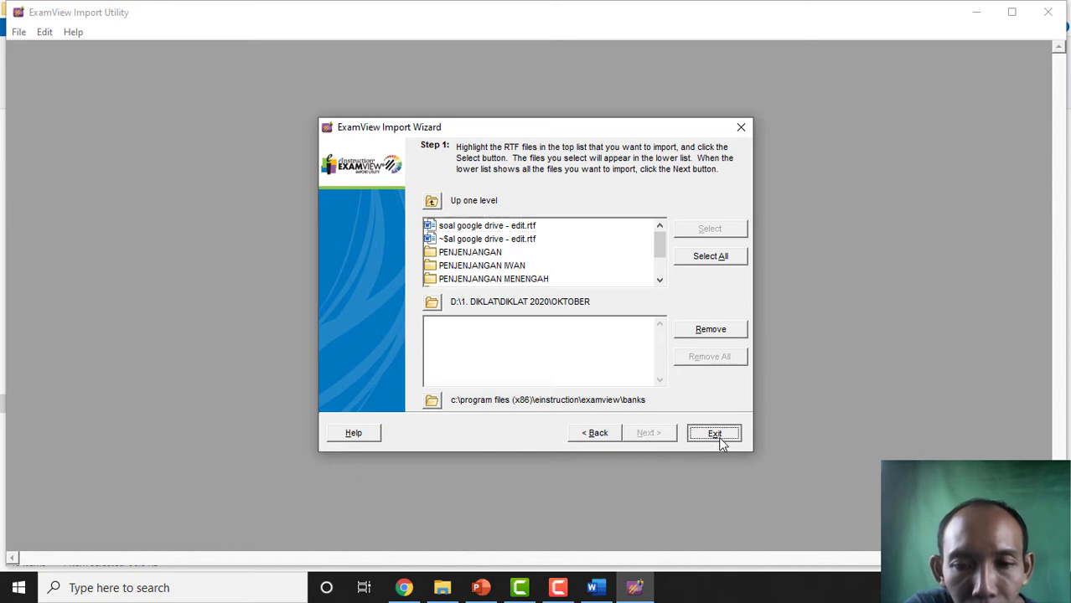
- Close the Word quiz document and relaunch ExamView ImportUtility via a search for 'examview im'
click(595, 587)
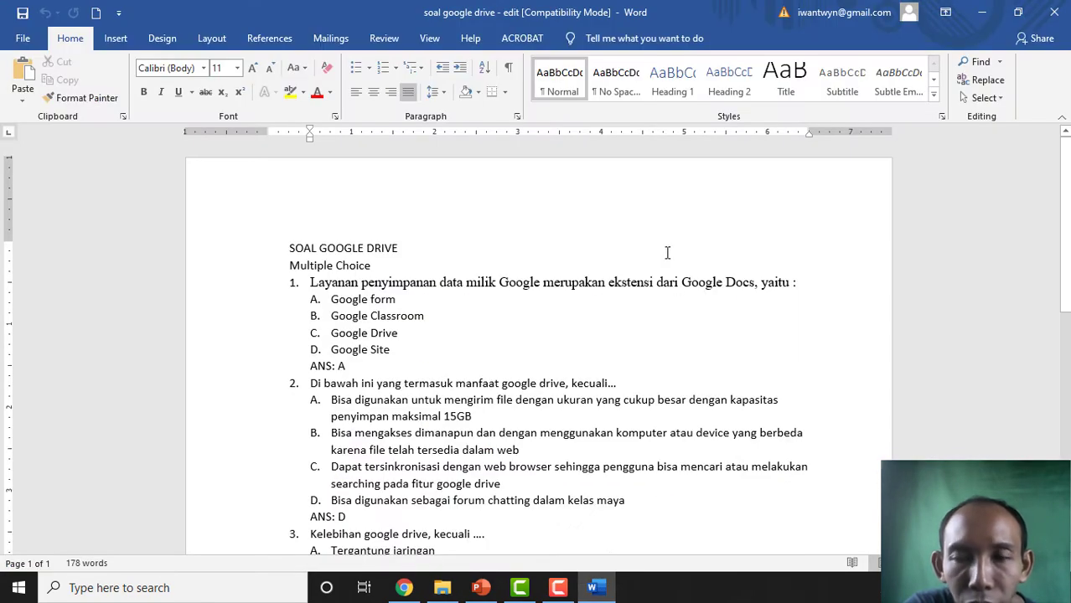
click(1056, 13)
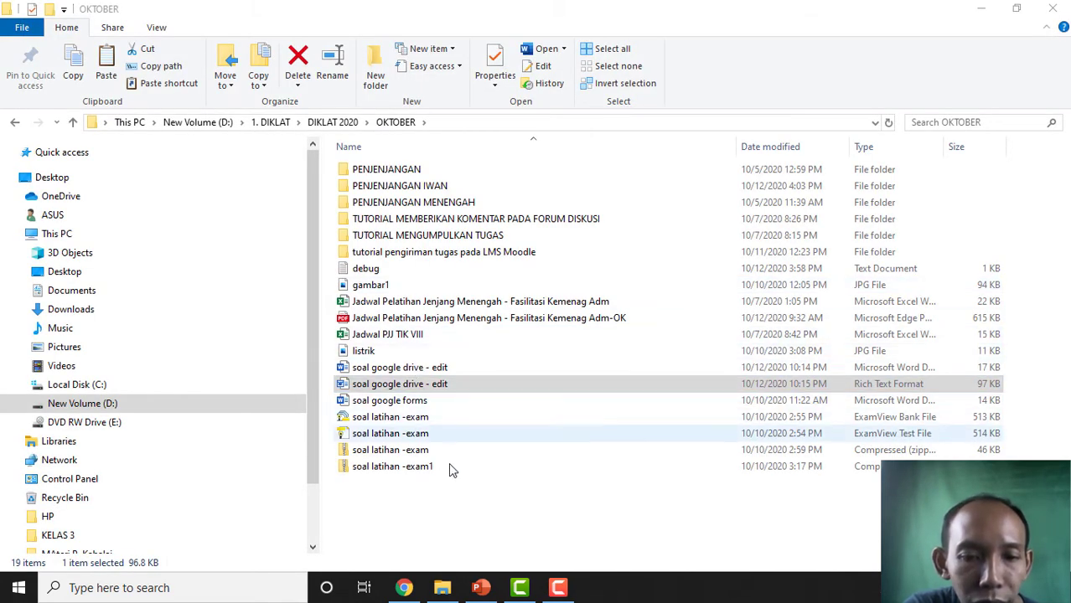
click(193, 589)
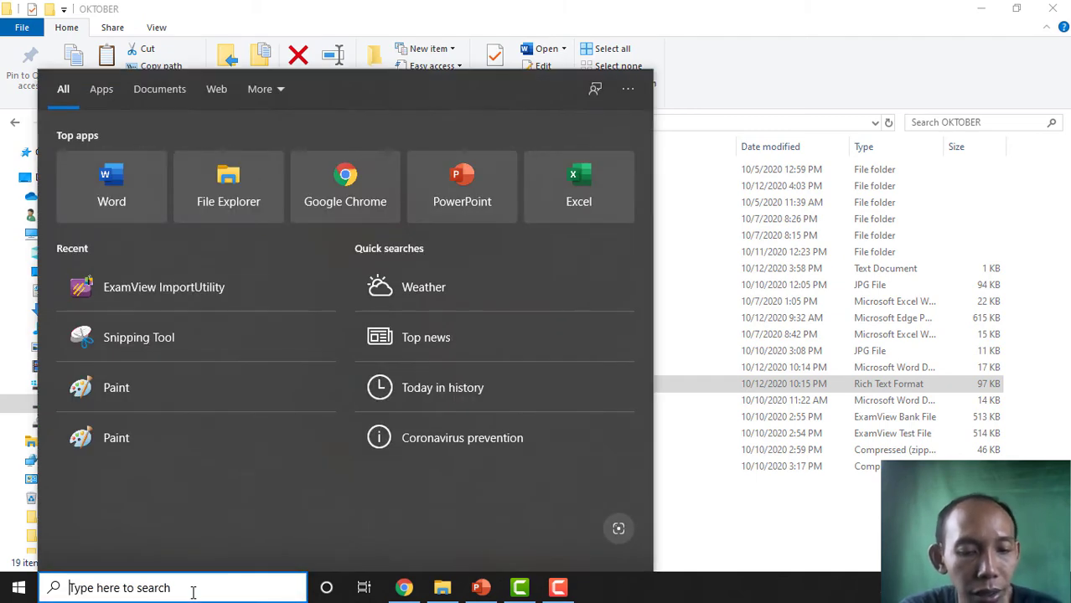
text(exam)
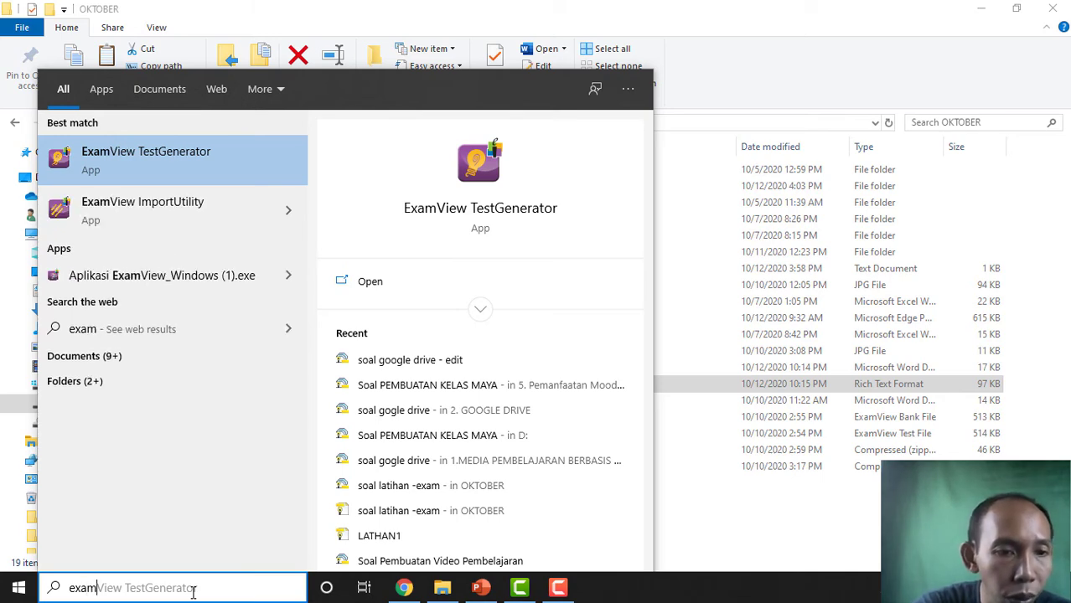
text(vie)
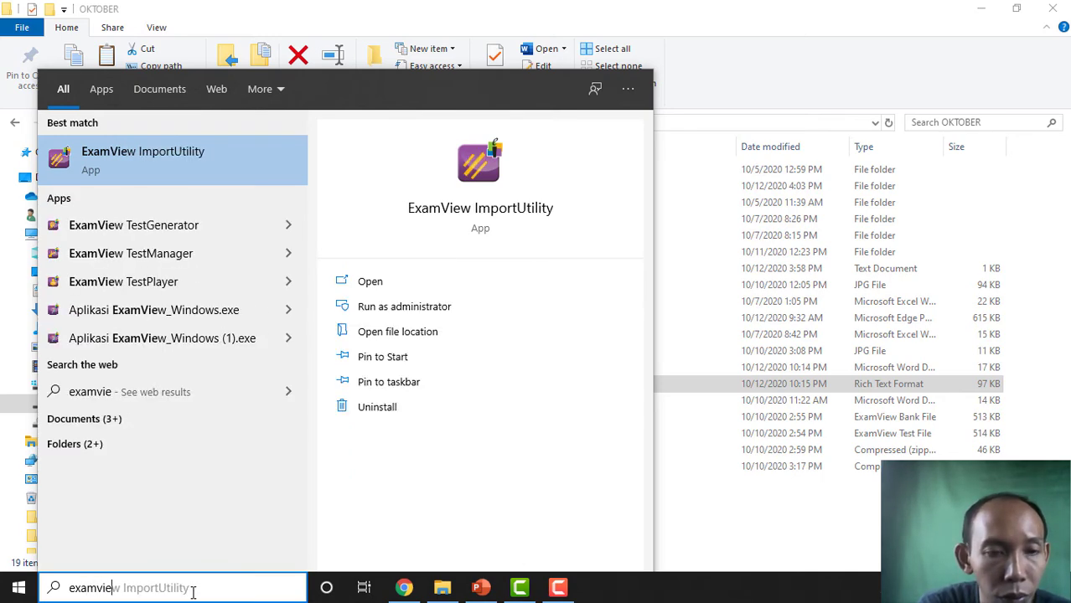
text(w im)
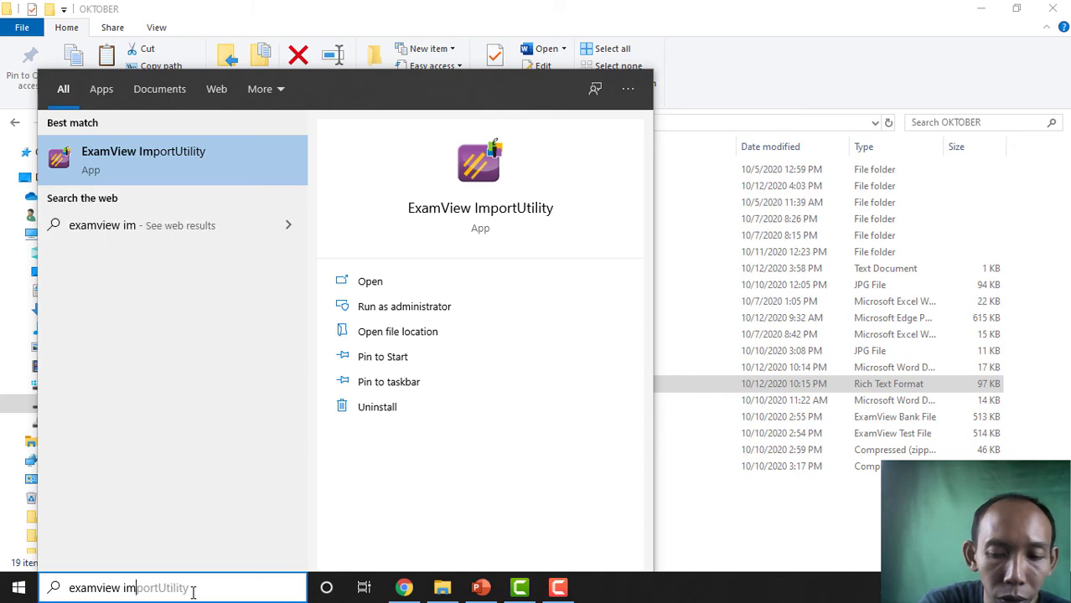
click(141, 153)
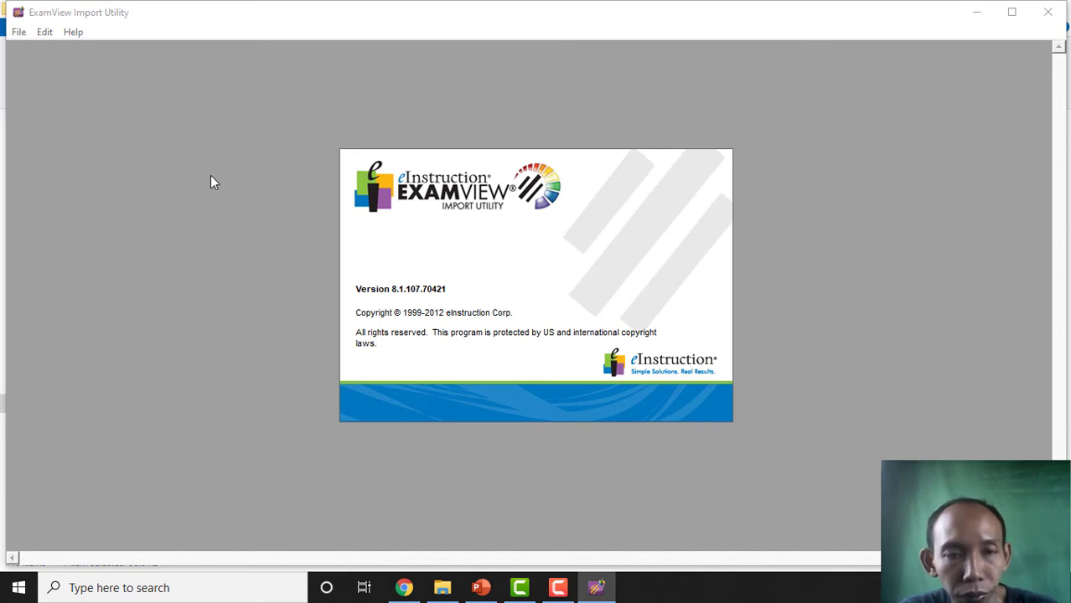
- Advance the wizard and set D:\1. DIKLAT\DIKLAT 2020\OKTOBER as the RTF source folder
click(649, 433)
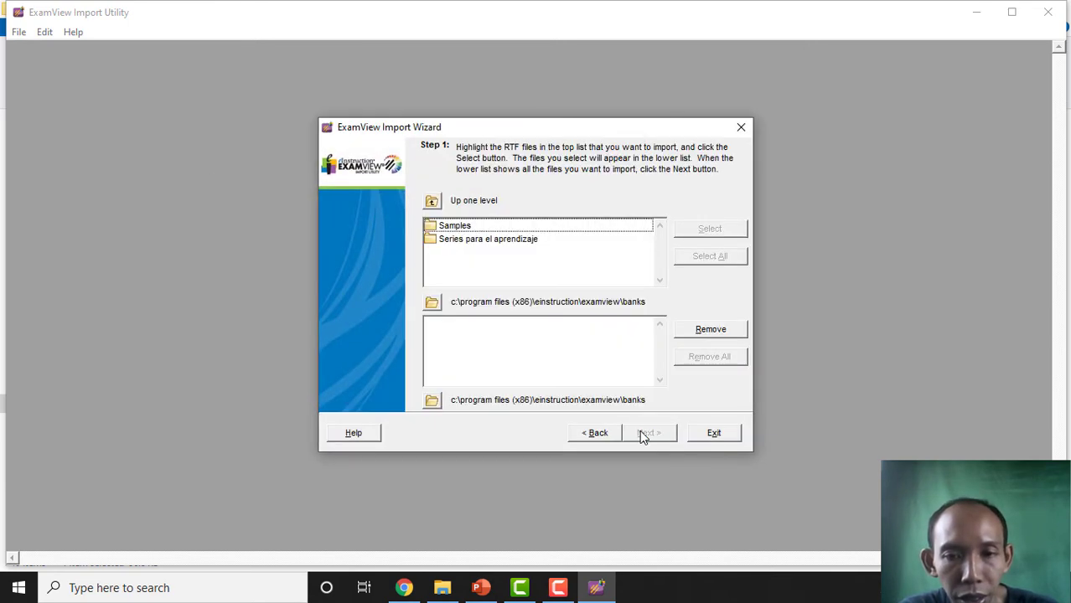
click(433, 303)
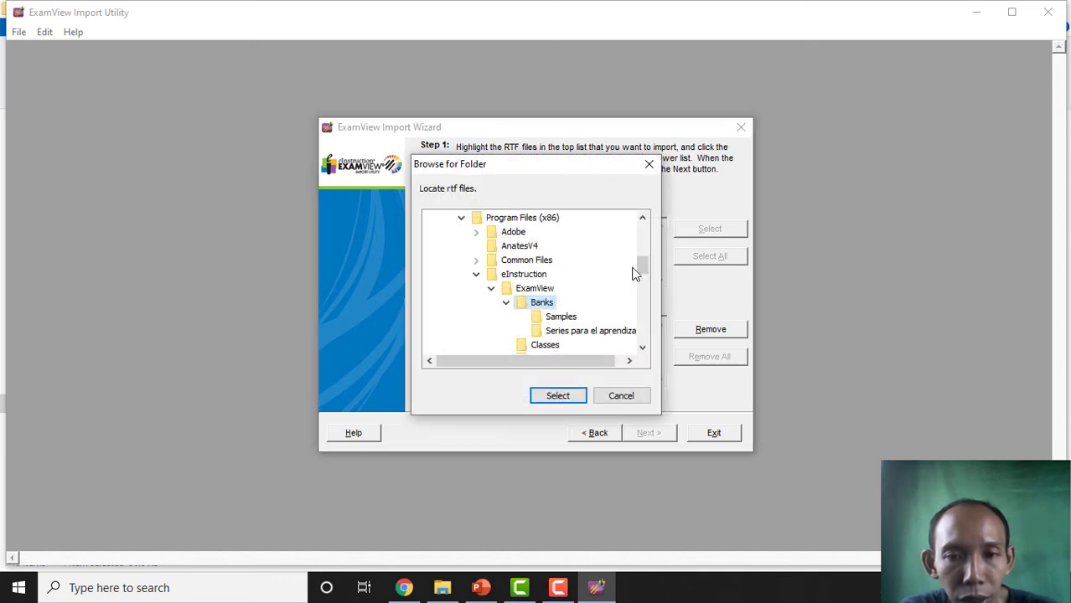
drag(642, 273, 641, 324)
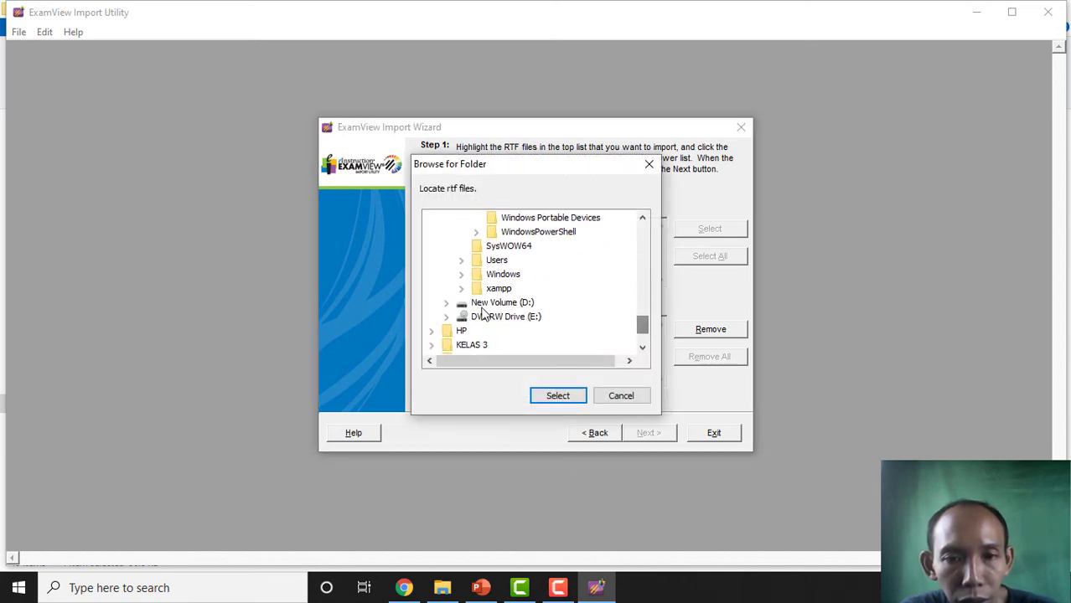
click(455, 305)
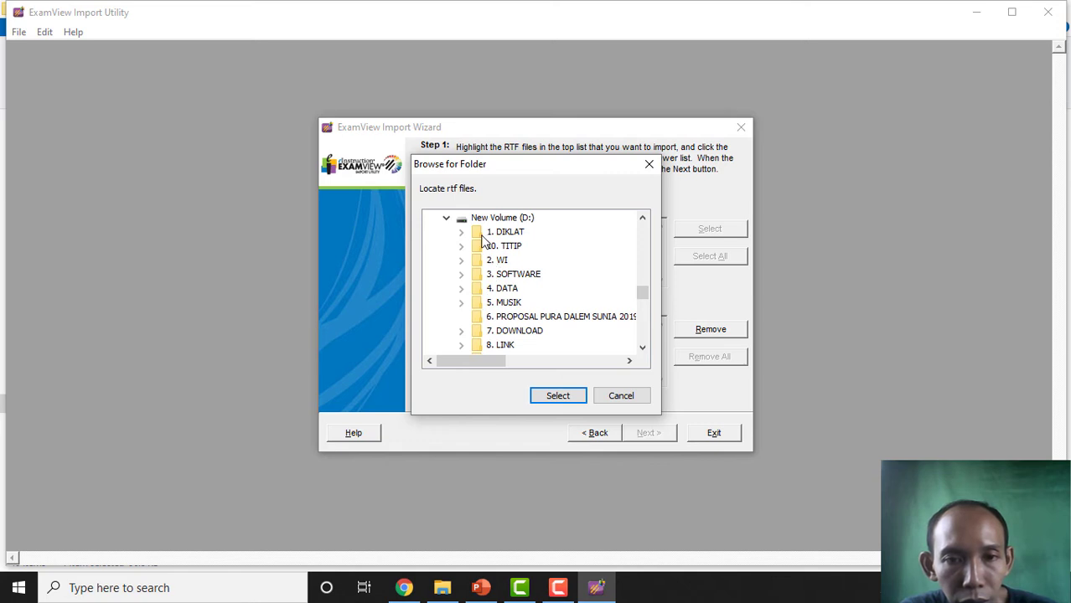
click(461, 232)
click(476, 274)
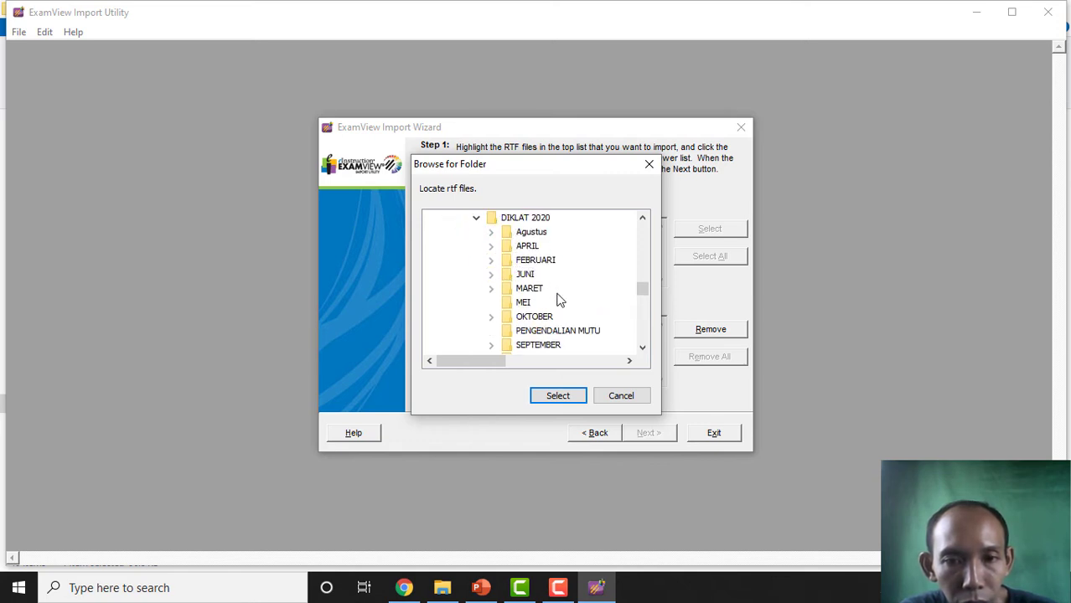
click(524, 319)
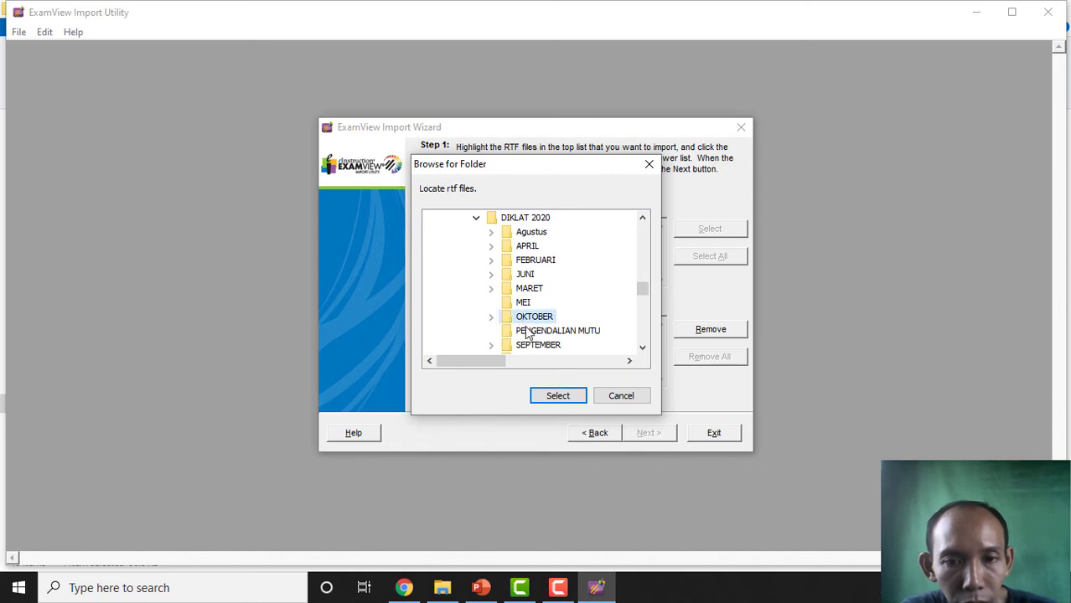
click(558, 396)
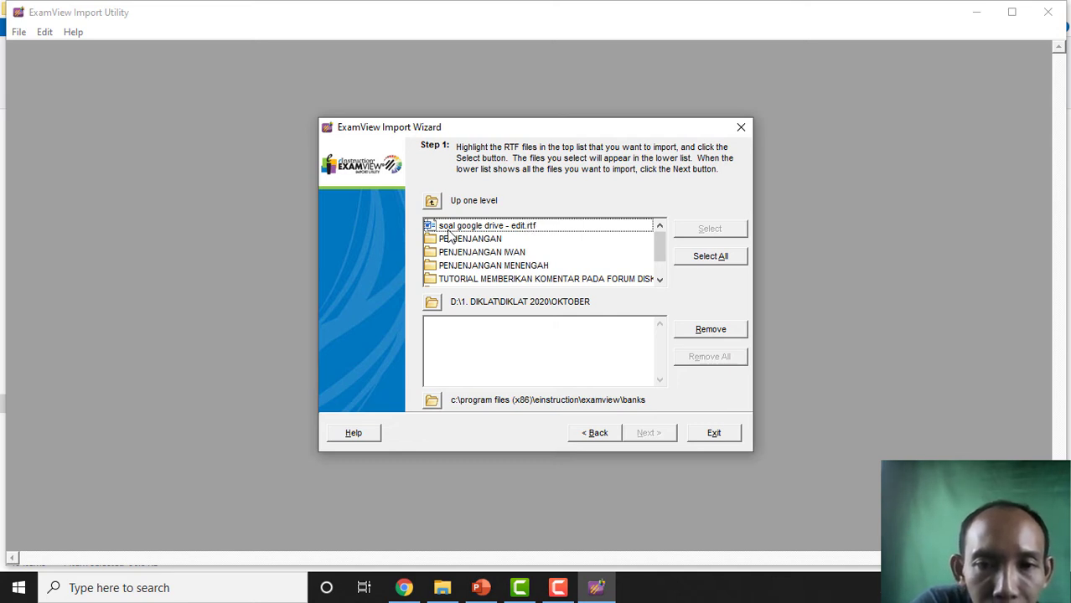
- Add soal google drive - edit.rtf to the list of files to import
click(511, 226)
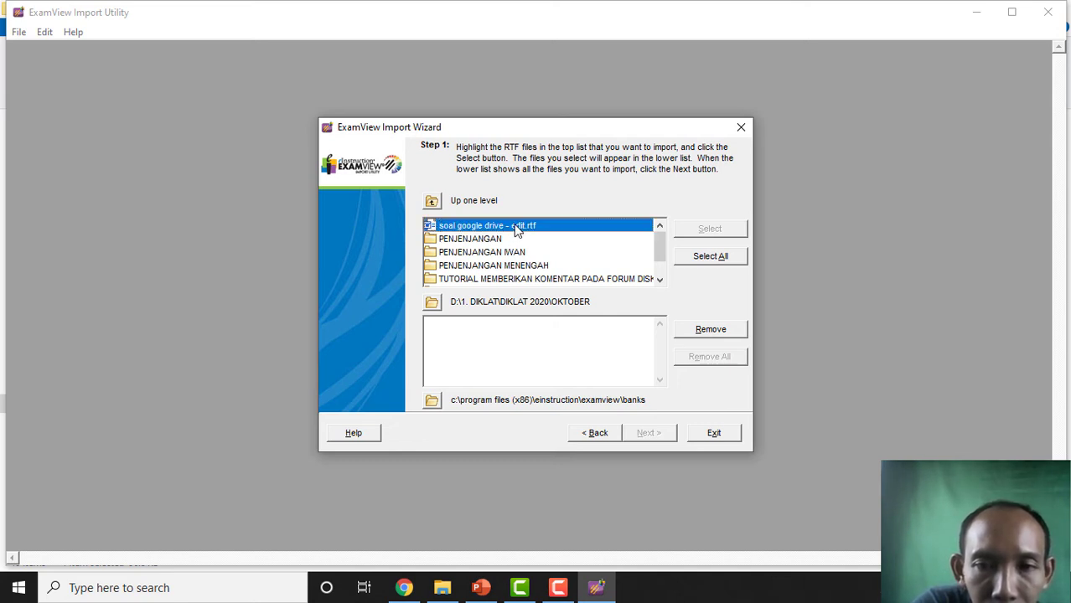
click(712, 231)
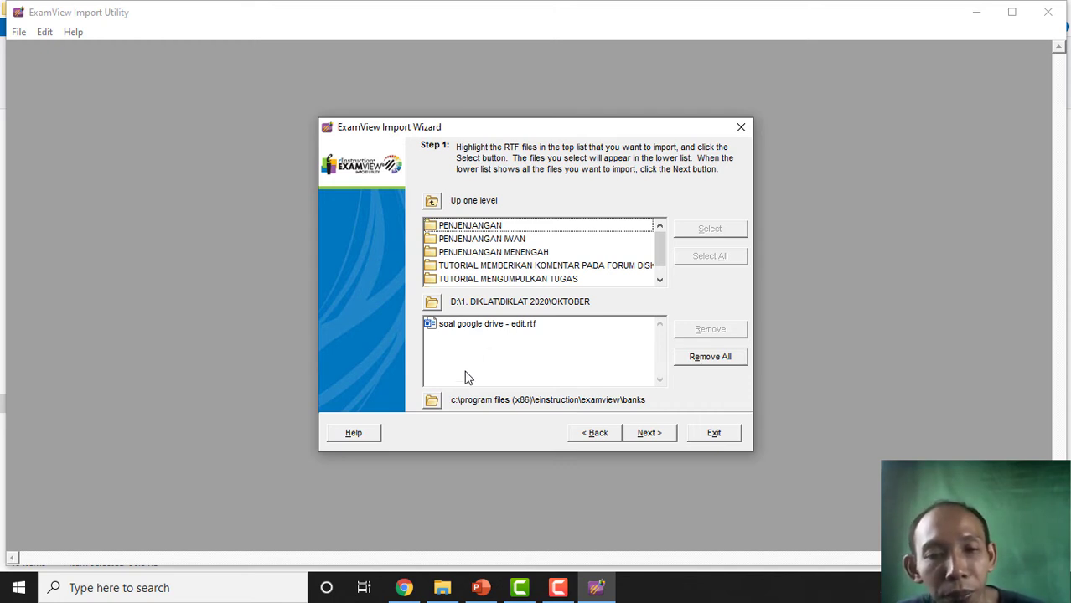
click(432, 400)
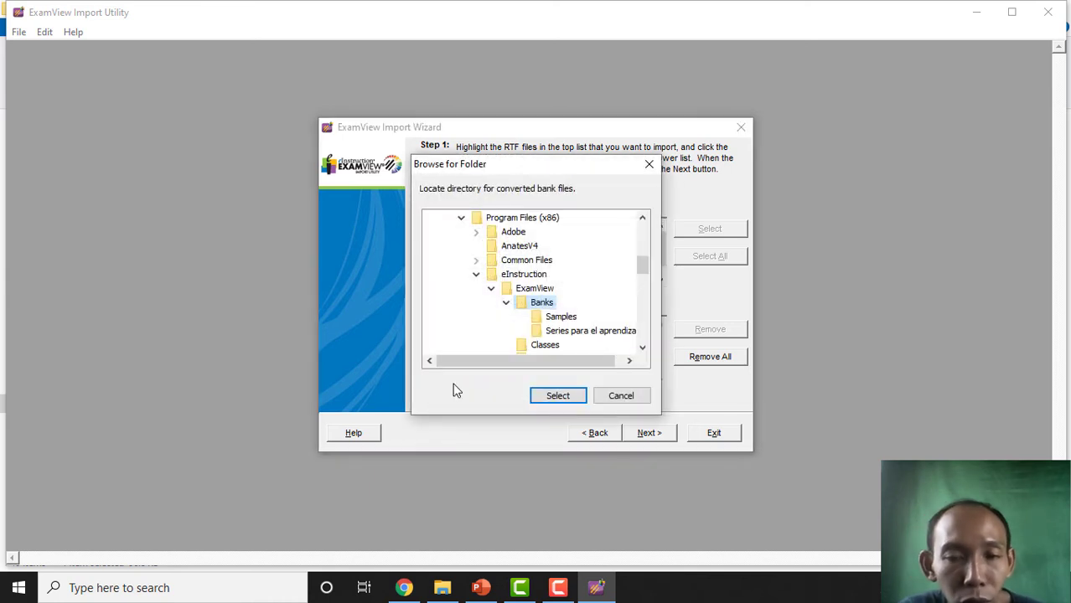
- Set D:\1. DIKLAT\DIKLAT 2020\OKTOBER as the bank destination folder and continue to Step 2
drag(642, 268, 642, 333)
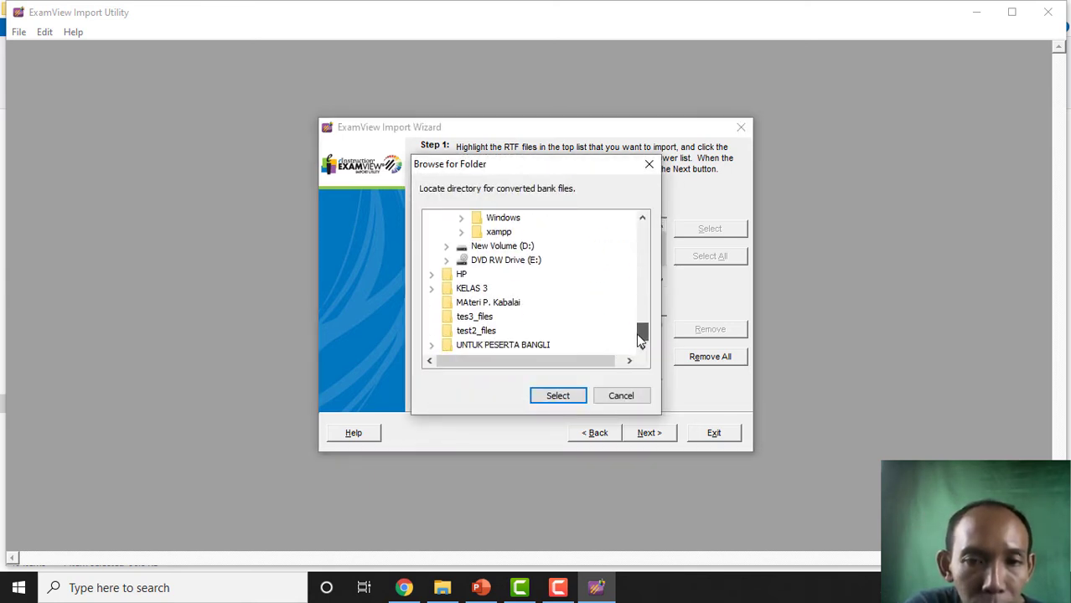
click(447, 245)
click(461, 234)
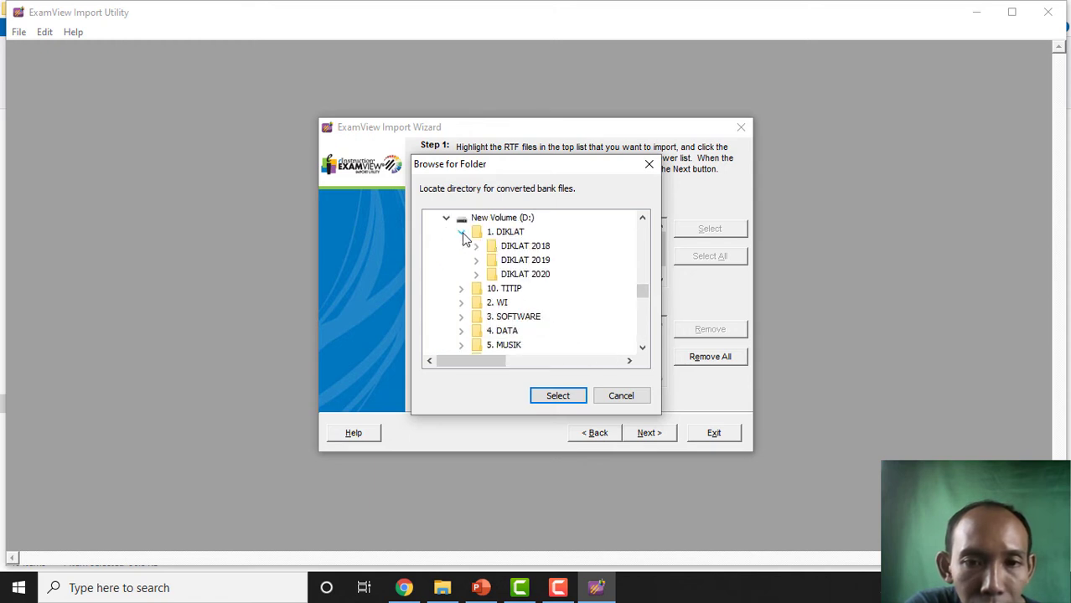
click(476, 274)
scroll(518, 312, down, 1)
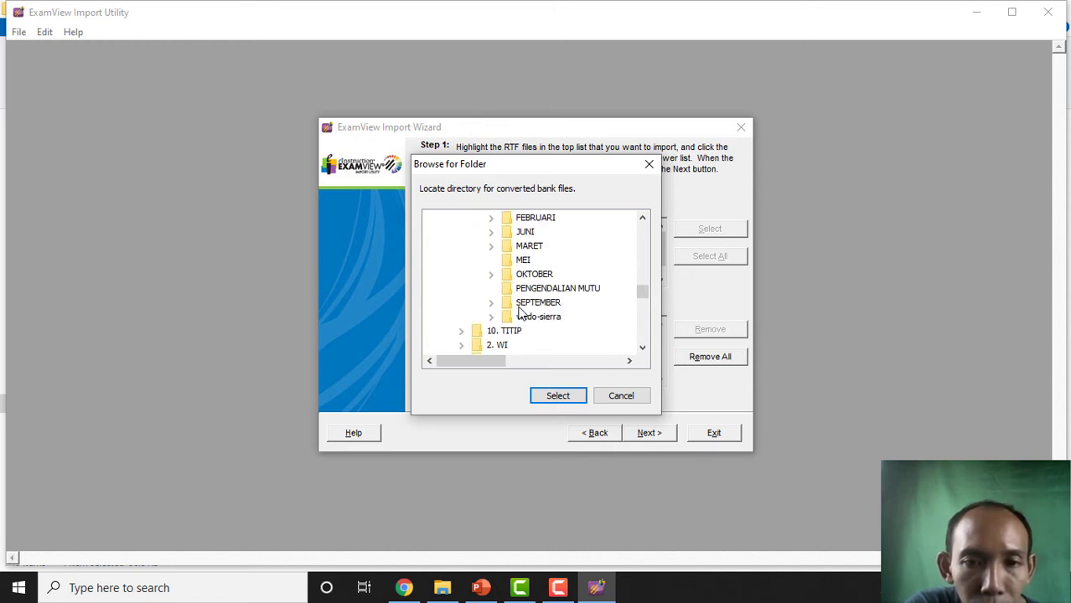
click(507, 277)
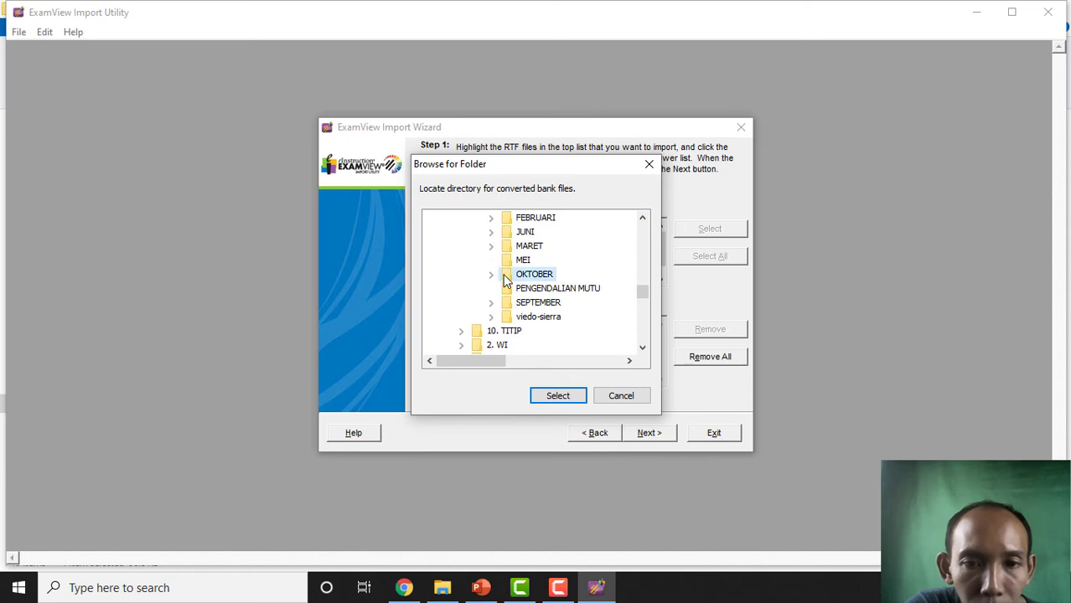
click(560, 397)
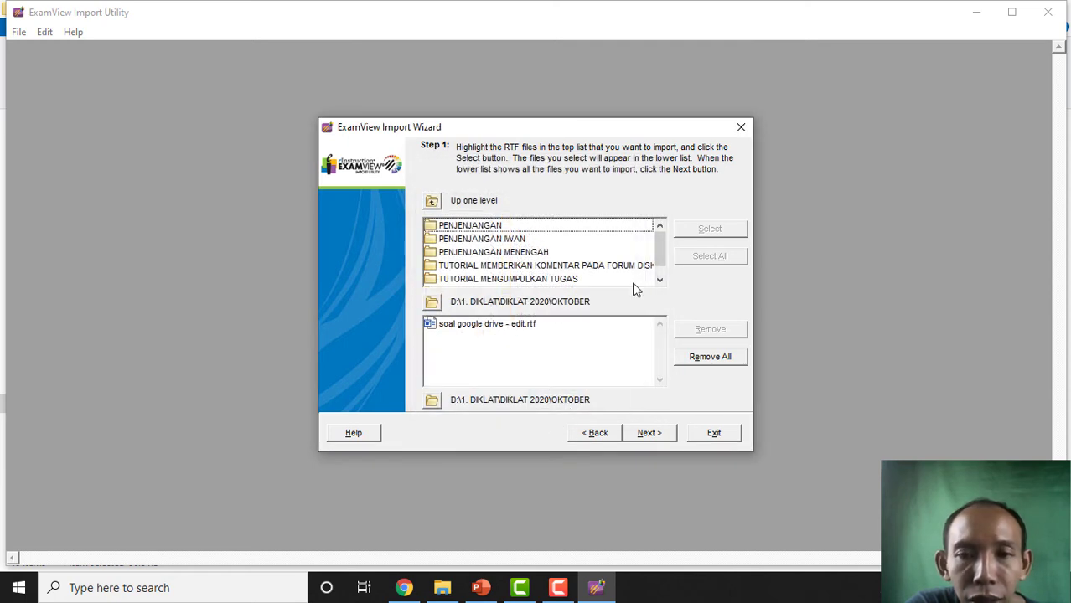
click(651, 433)
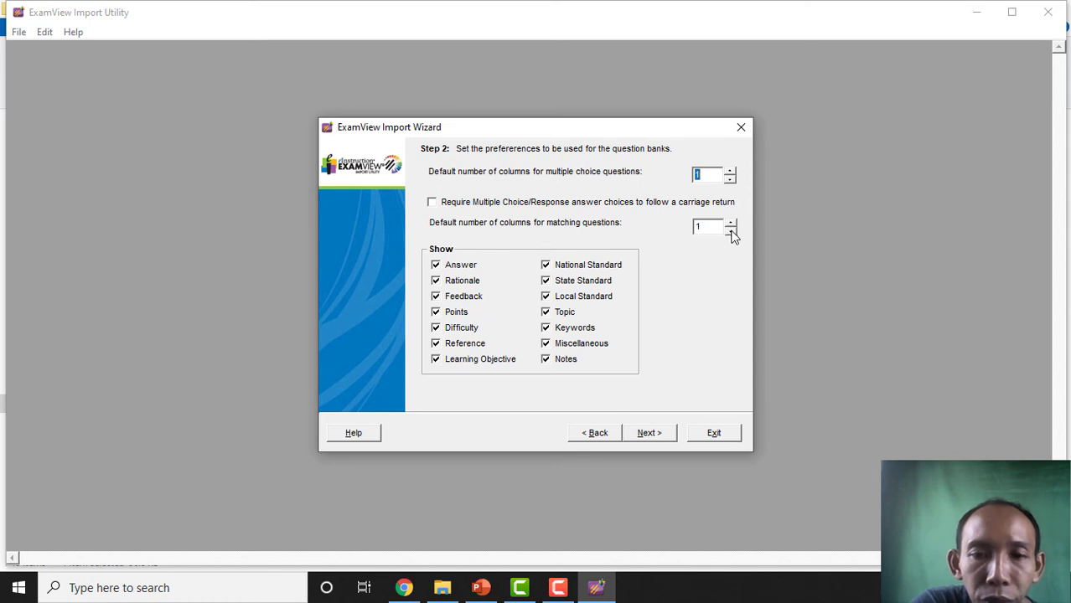
- Keep 1 column for multiple-choice and matching, choose 'A.' answer labels, and advance to keywords
click(658, 436)
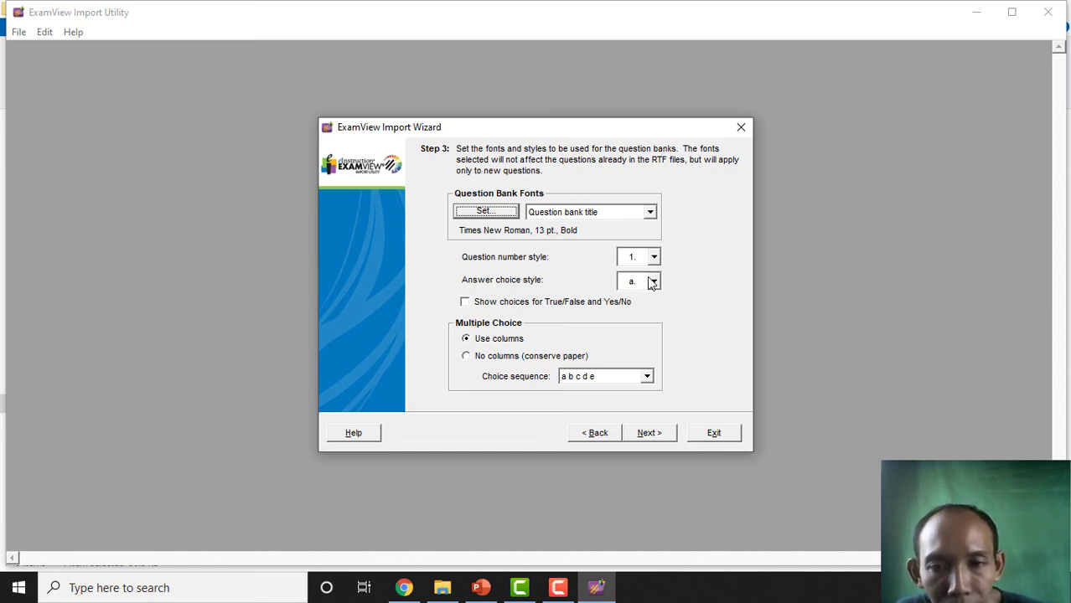
click(653, 282)
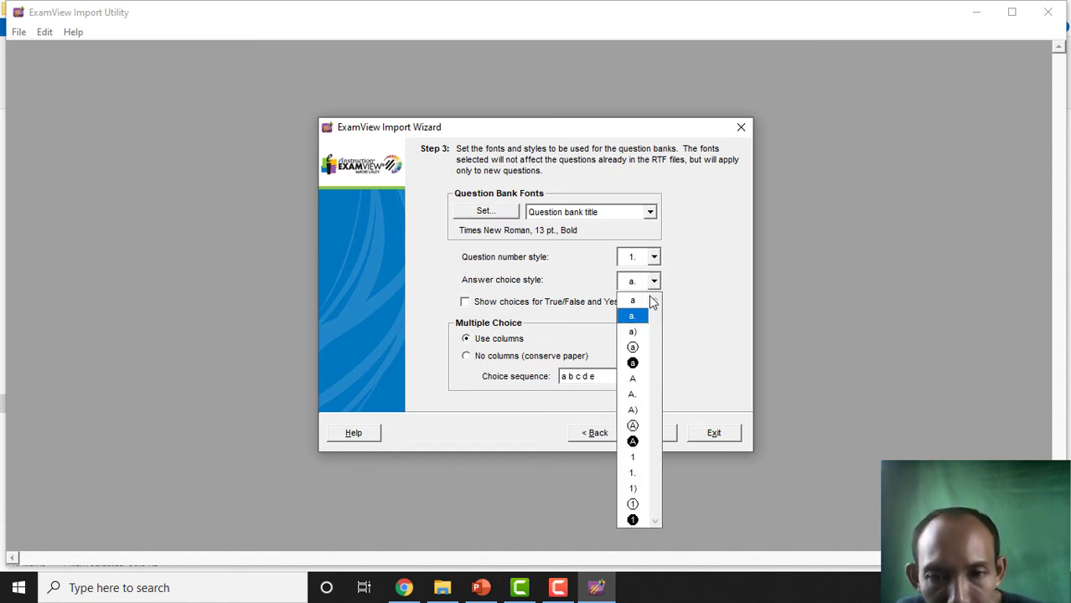
click(633, 395)
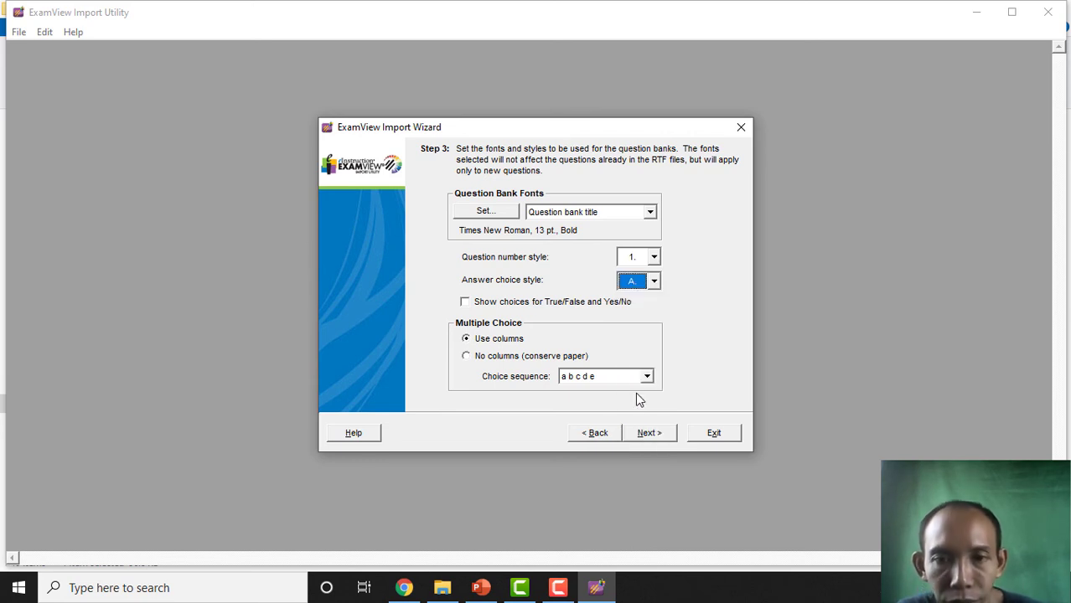
click(659, 441)
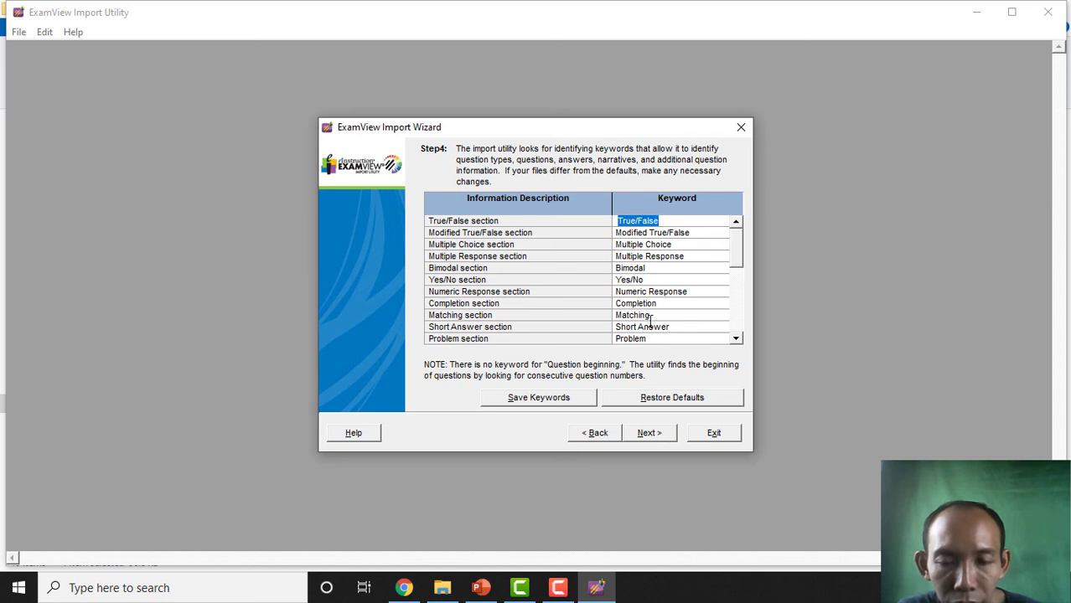
- Pass the keywords step and finish, converting the RTF into soal google drive - edit.bnk
click(658, 435)
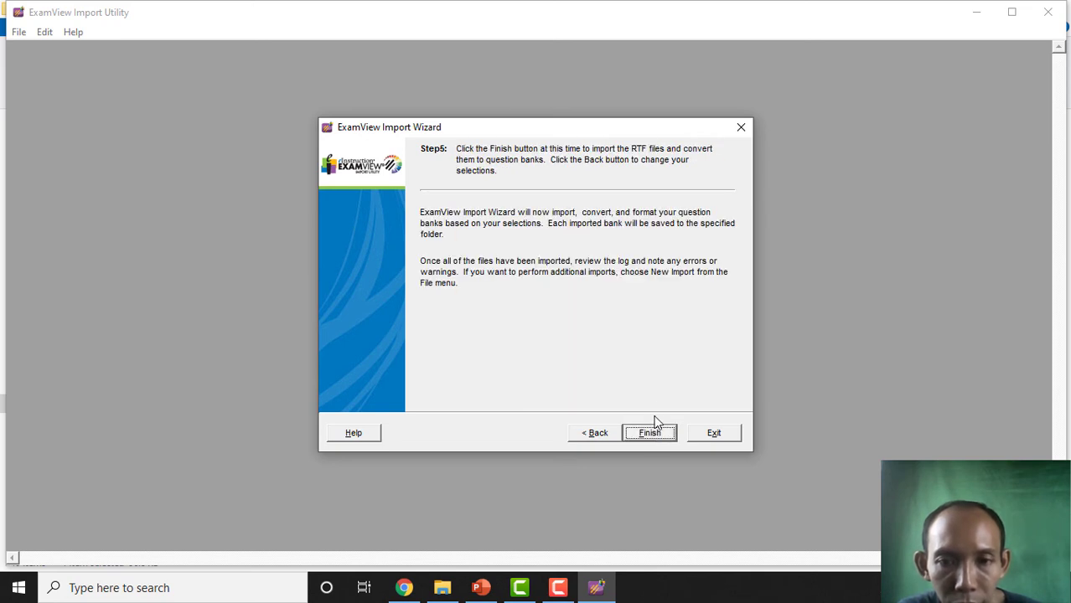
click(658, 436)
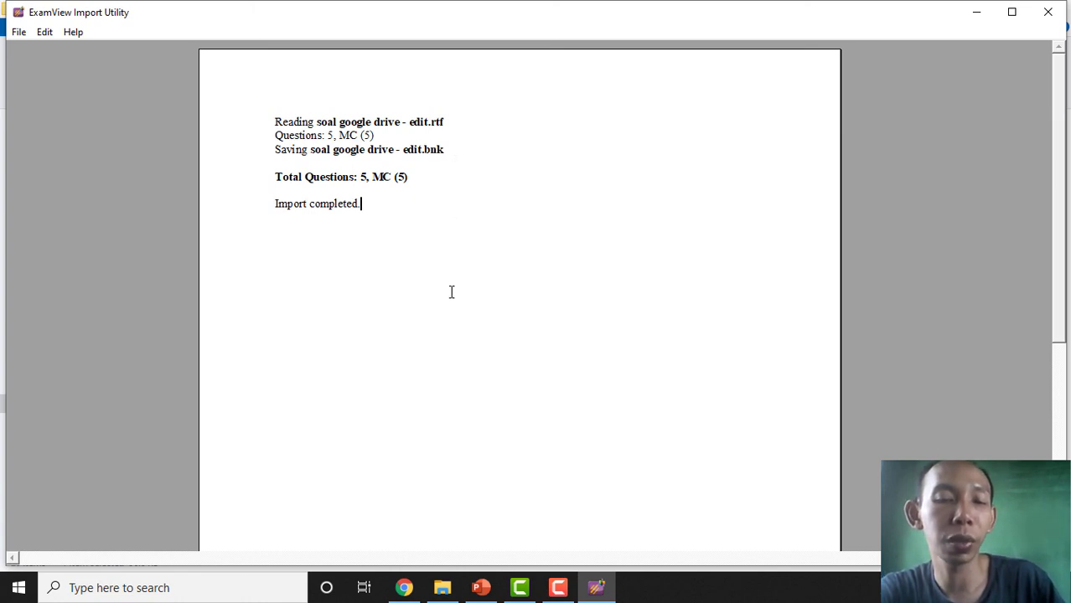
- Verify the new soal google drive - edit bank file in OKTOBER, then close the Import Utility
click(448, 593)
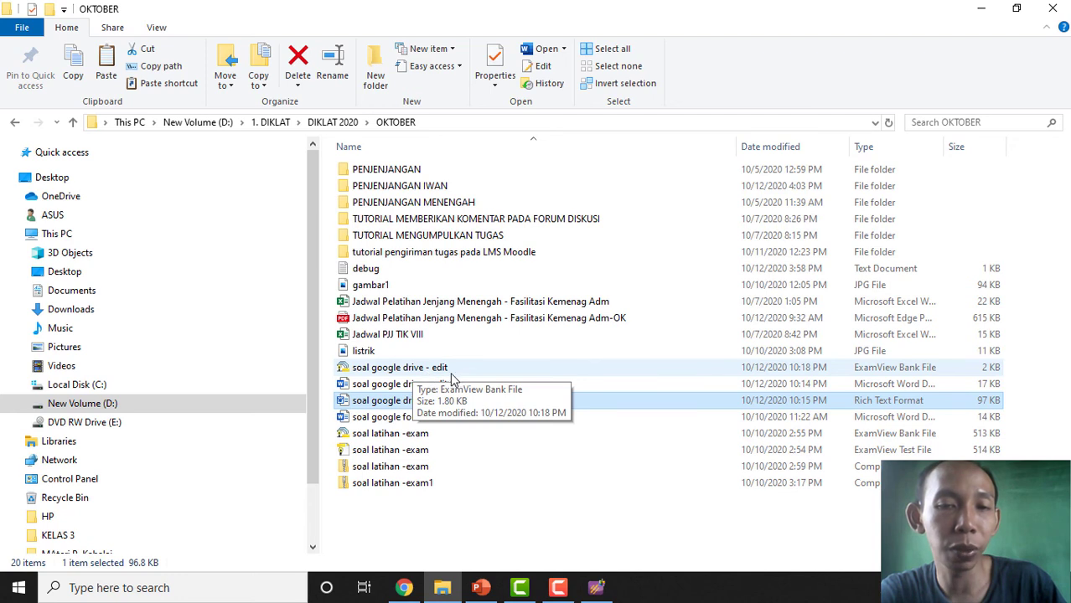
click(425, 373)
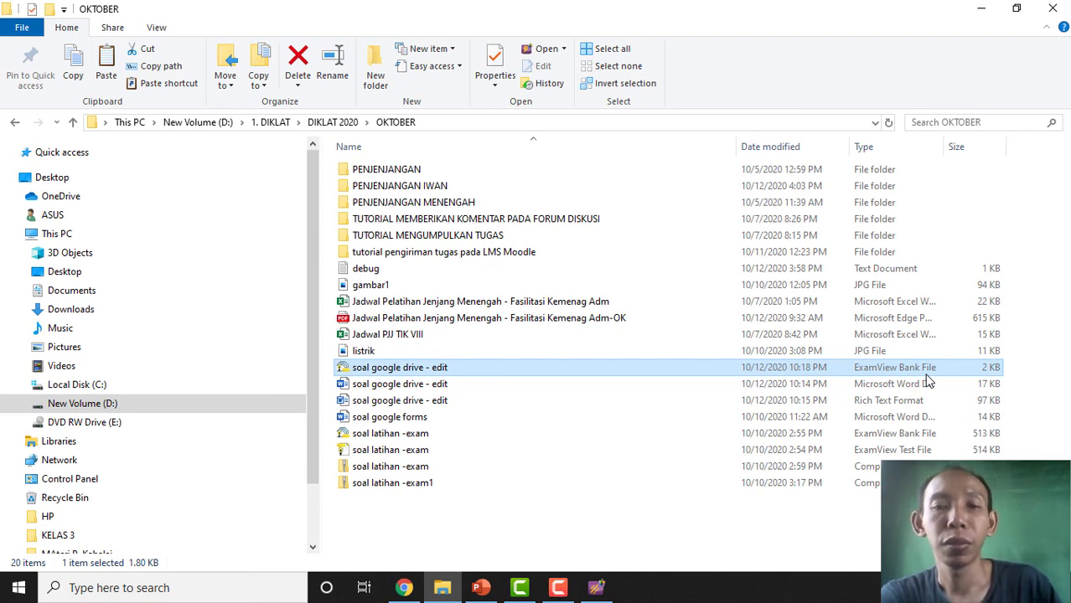
click(982, 15)
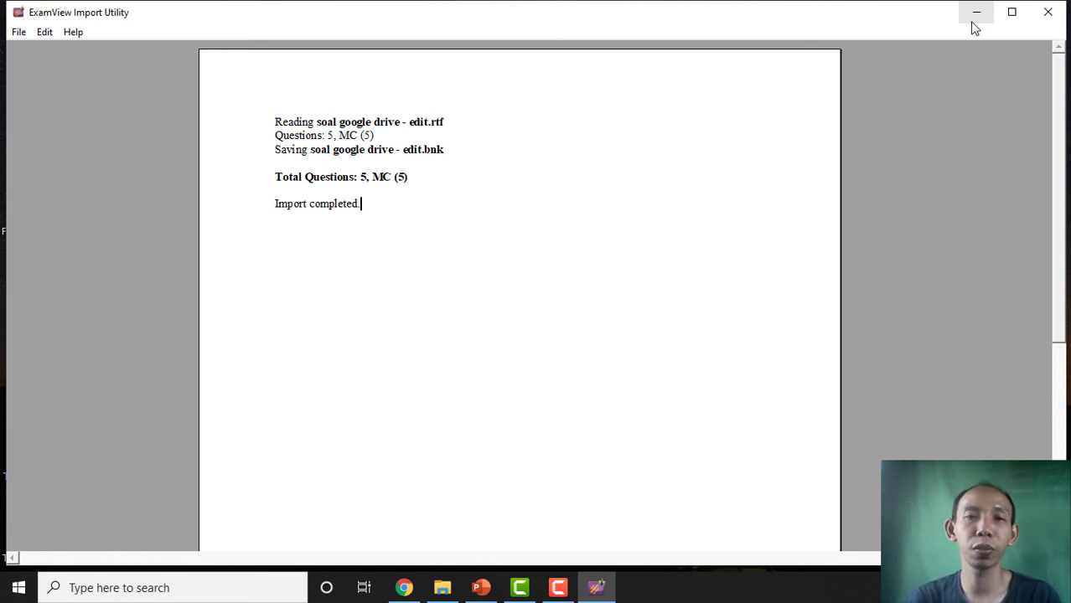
click(1059, 17)
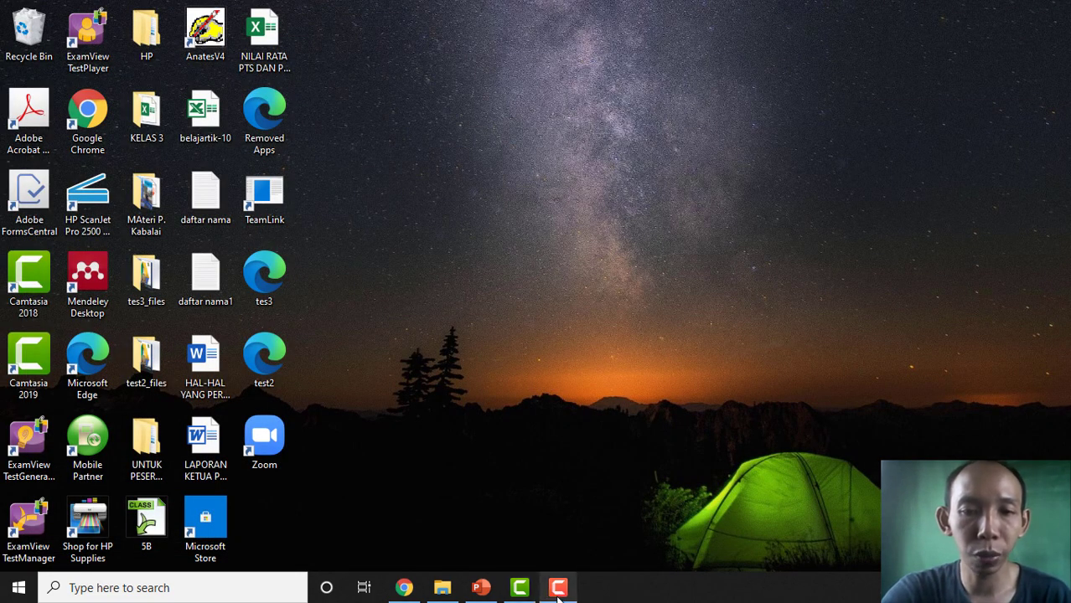
click(558, 590)
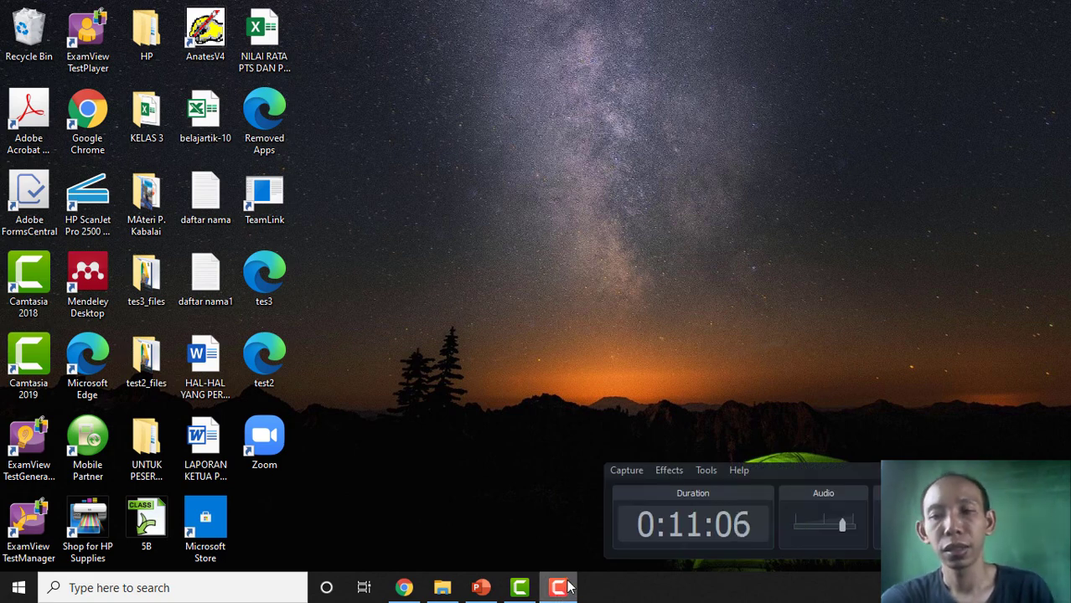